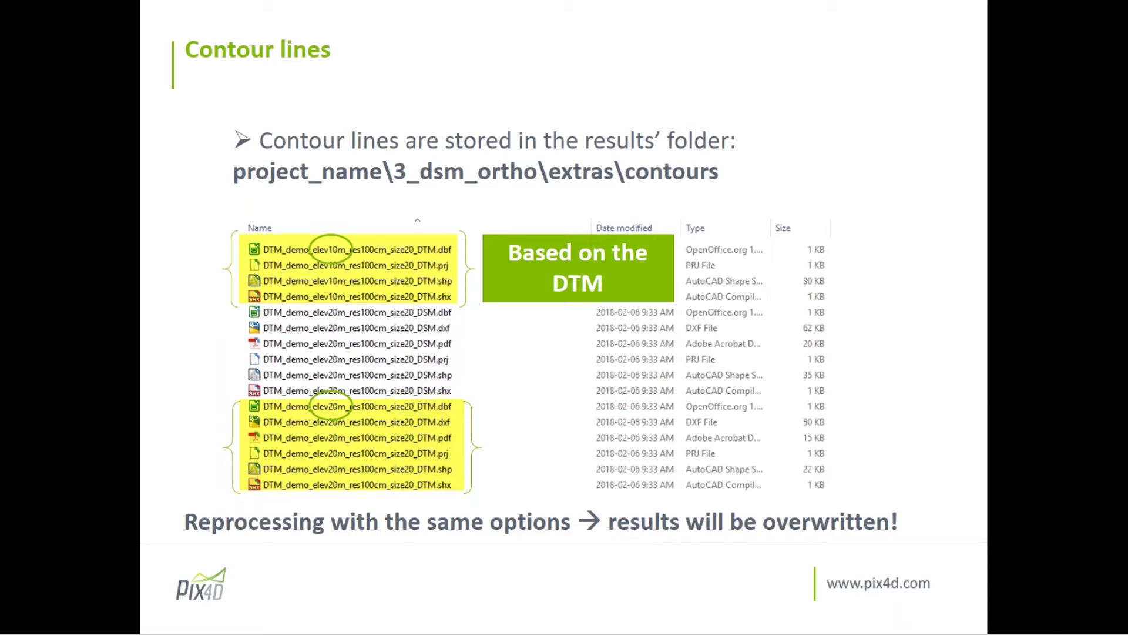
Advance the slideshow from the Contour lines slide to the References slide.
key(Right)
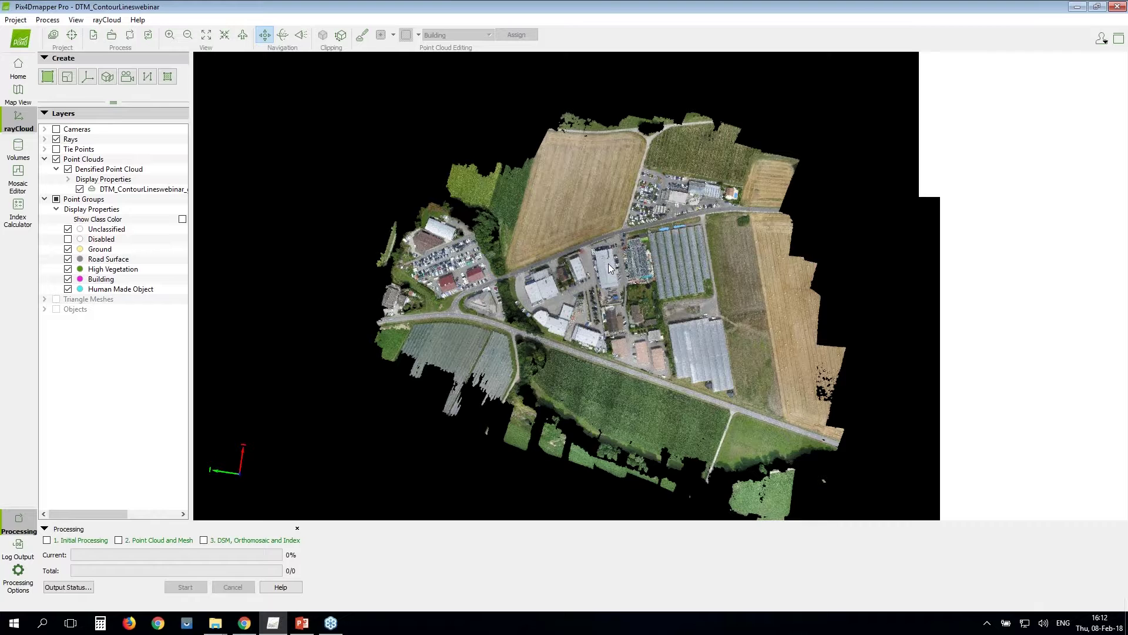
Zoom into the DTM_ContourLineswebinar densified point cloud in the rayCloud view.
scroll(616, 323, down, 2)
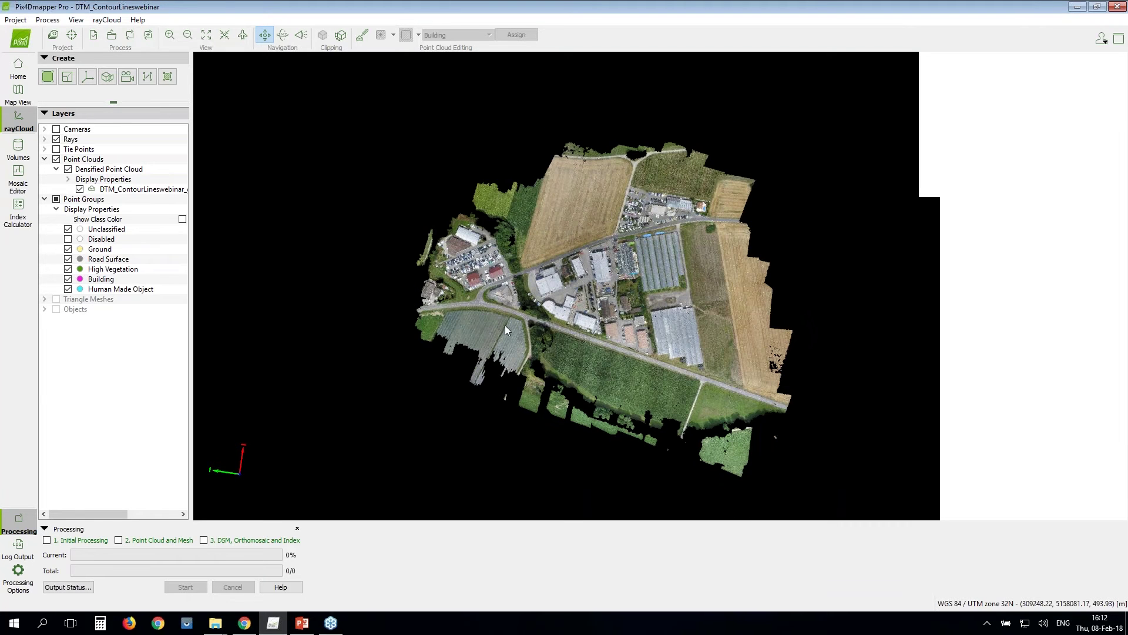
scroll(507, 290, up, 2)
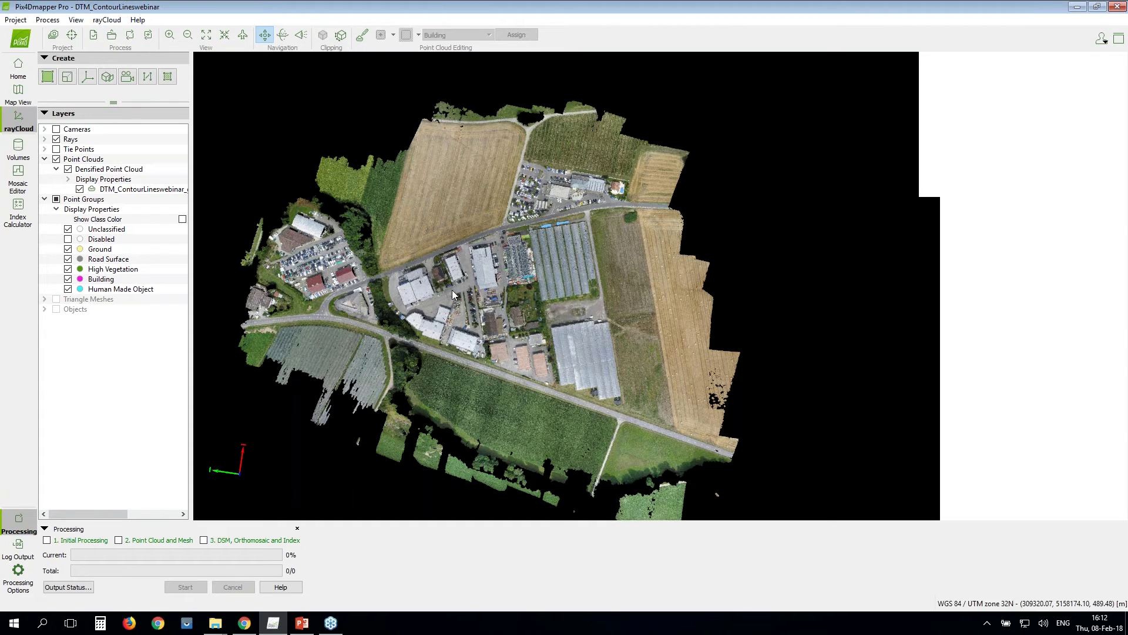
scroll(421, 301, up, 2)
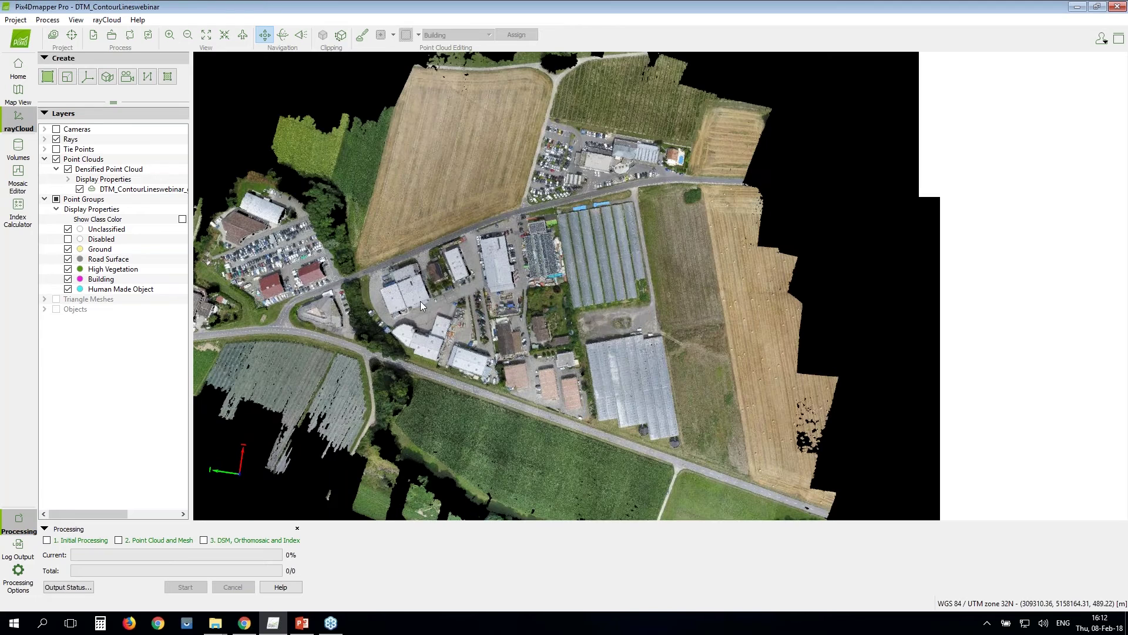
scroll(421, 301, up, 2)
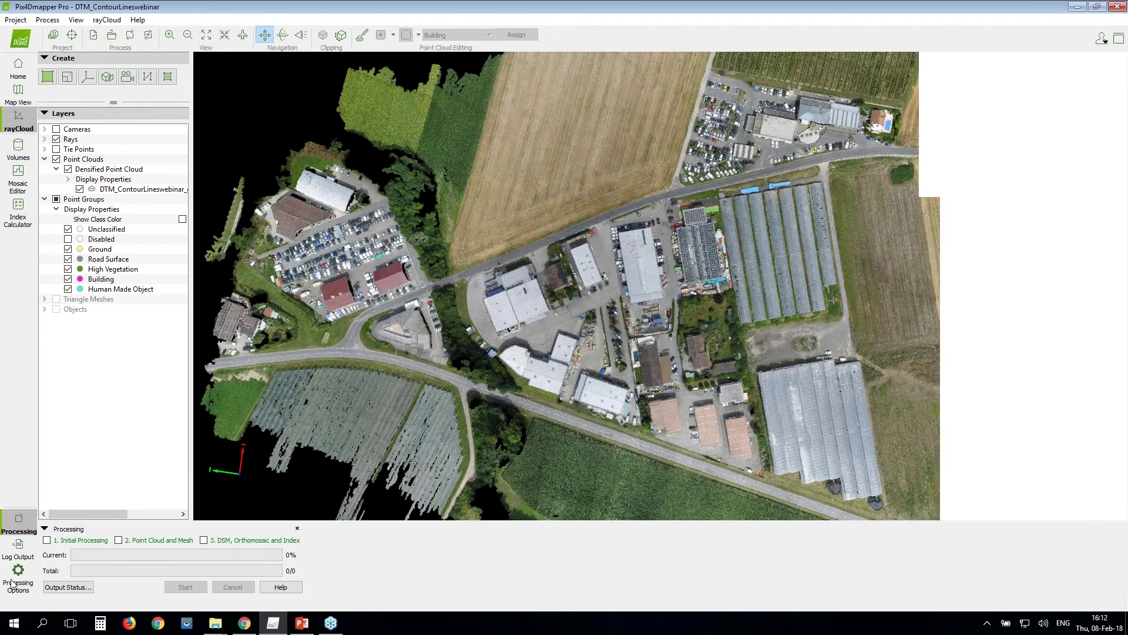
Tick 2. Point Cloud and Mesh in Processing Options, keep Classify Point Cloud on, and confirm.
click(17, 585)
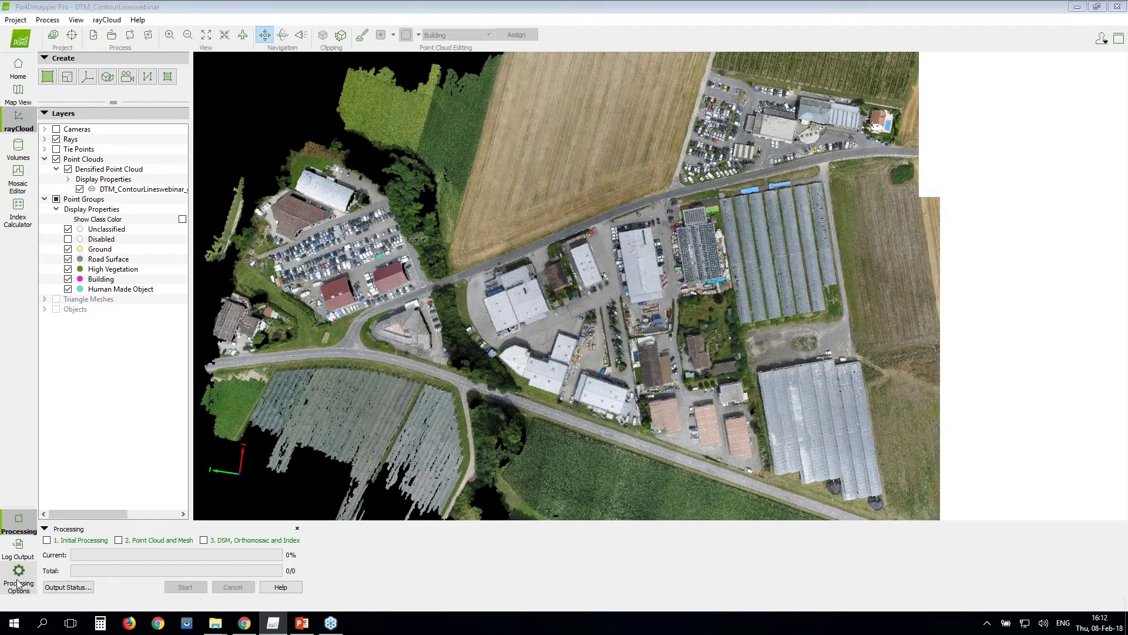
click(347, 182)
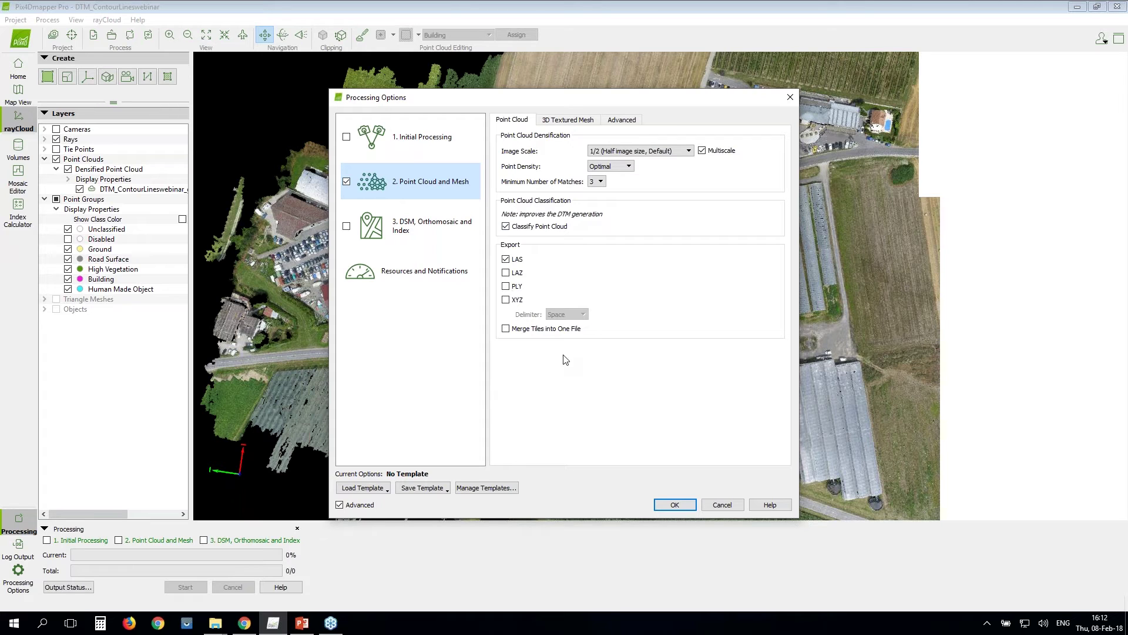
click(674, 505)
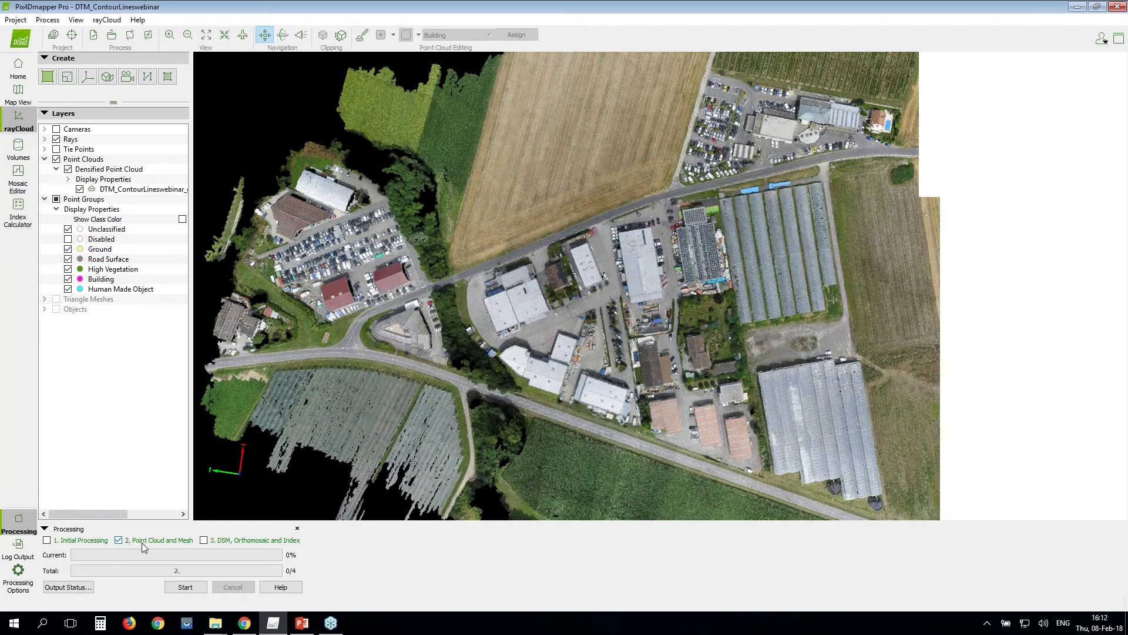
click(182, 587)
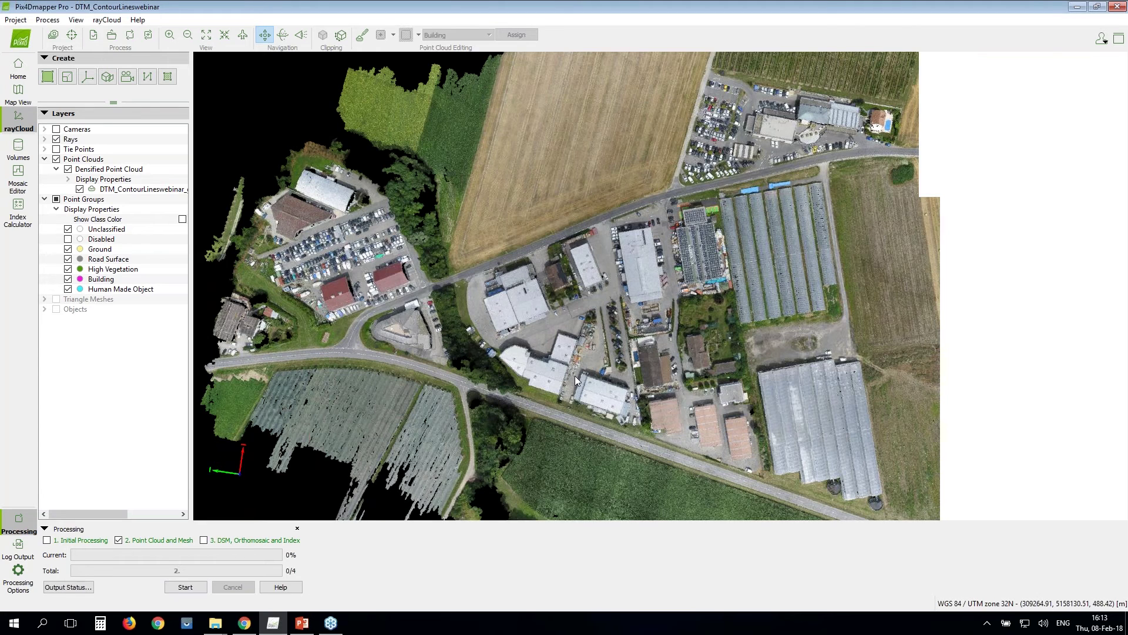
drag(574, 376, 460, 440)
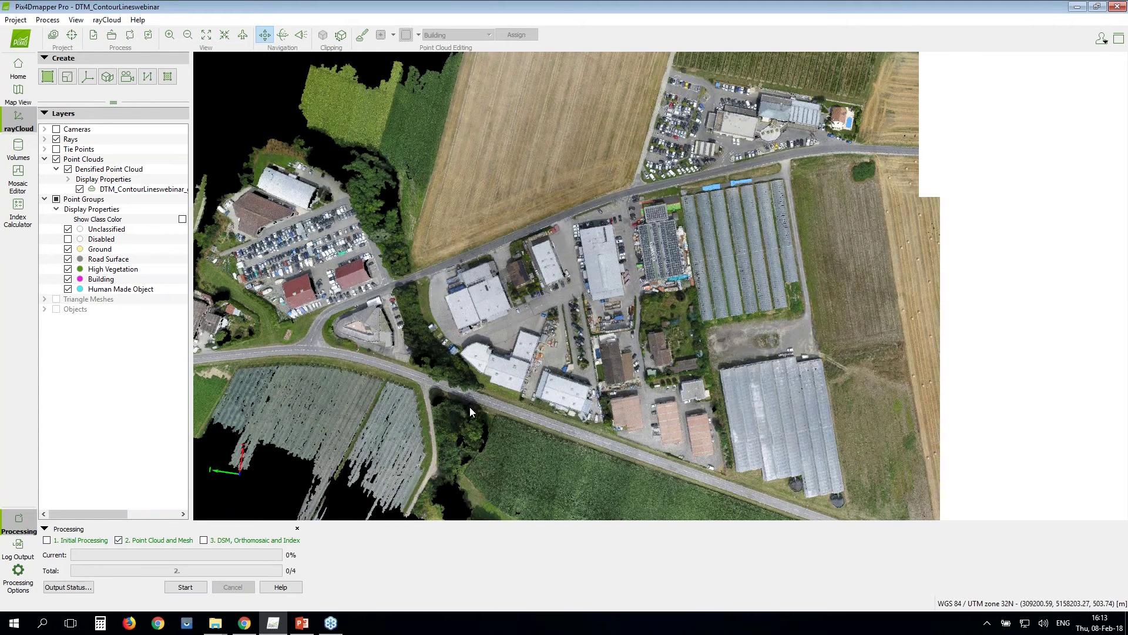
click(46, 20)
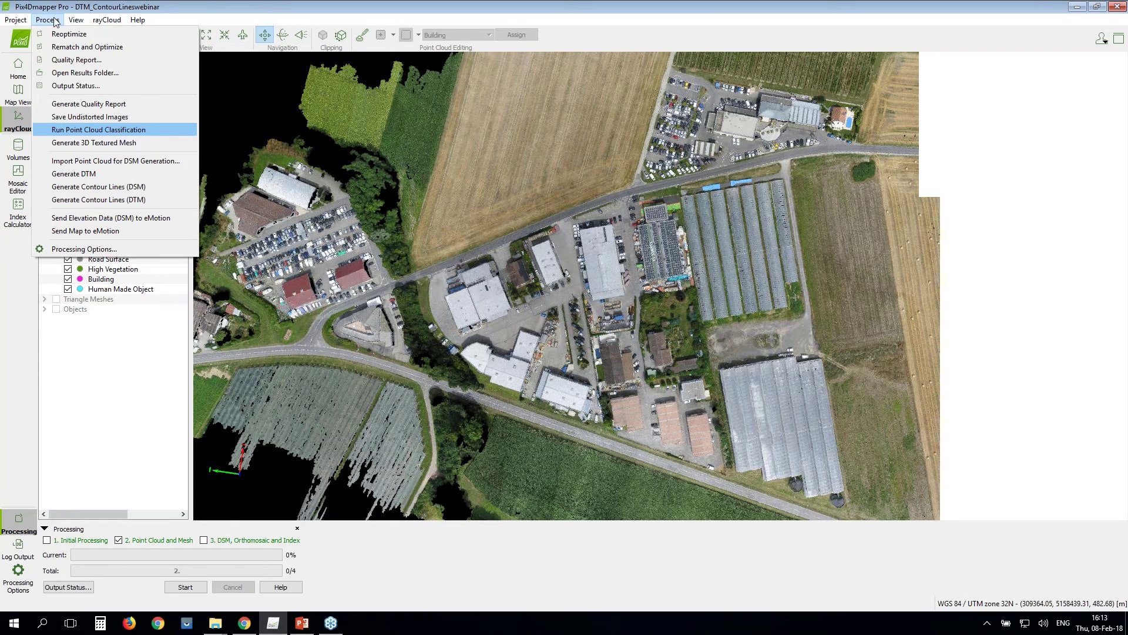
click(357, 90)
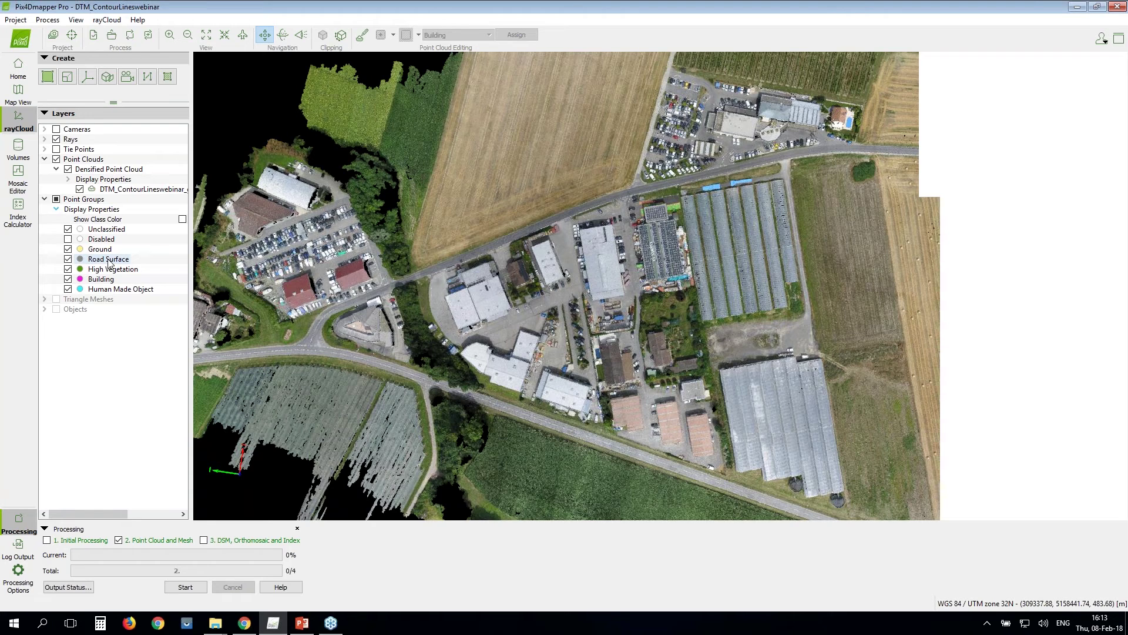
click(183, 219)
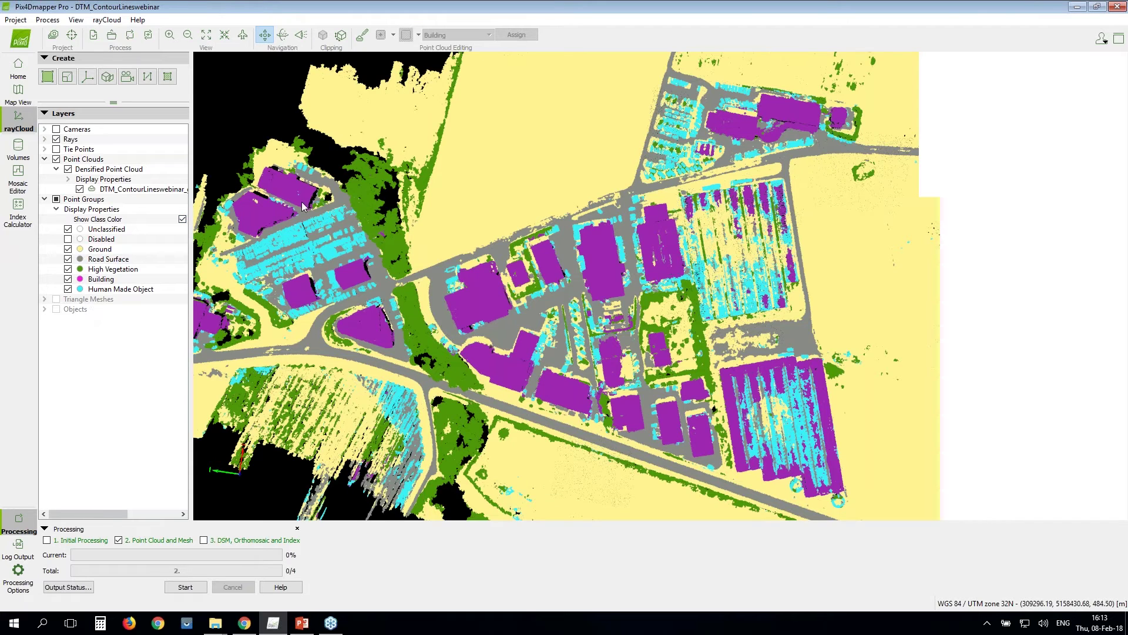
Inspect the point cloud in class colours, toggling Show Class Color off and back on.
scroll(302, 202, up, 2)
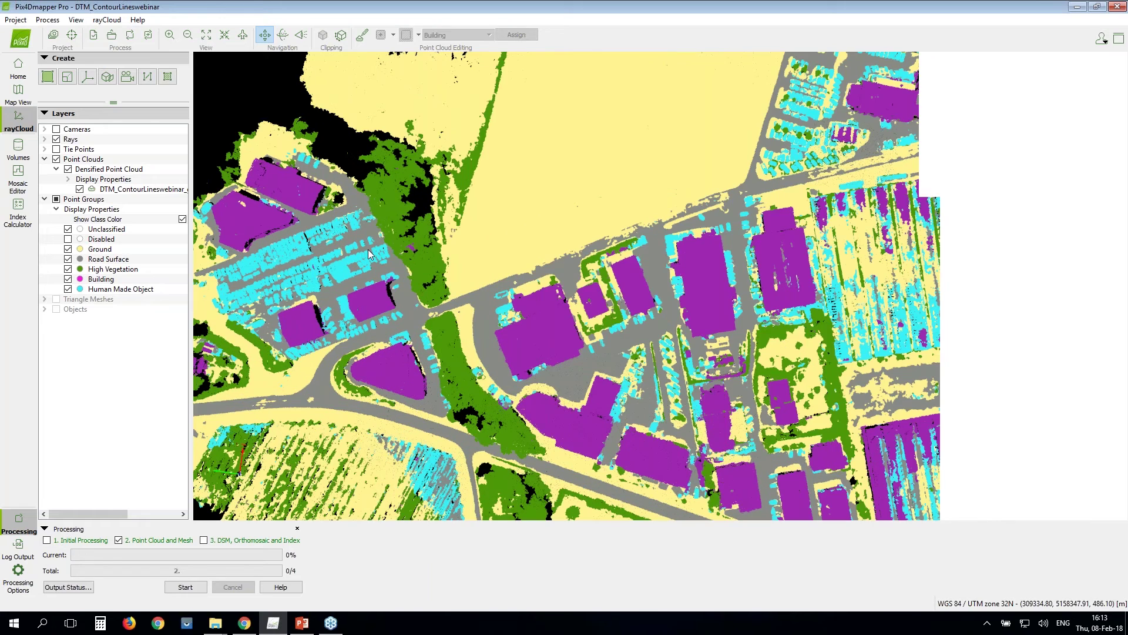
key(Left)
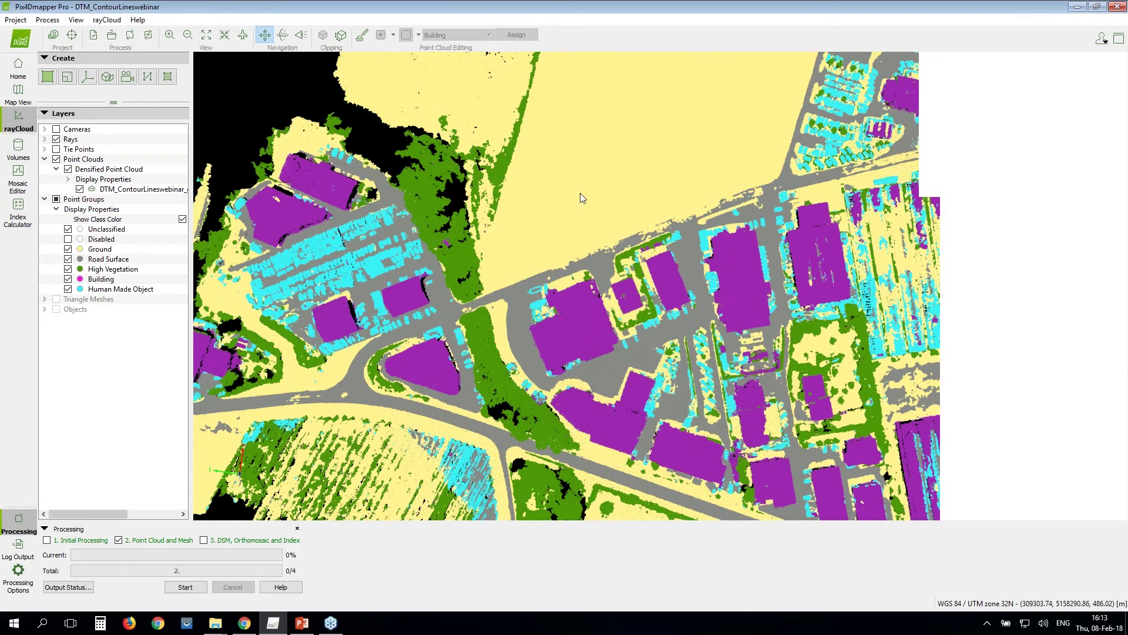
drag(580, 193, 332, 133)
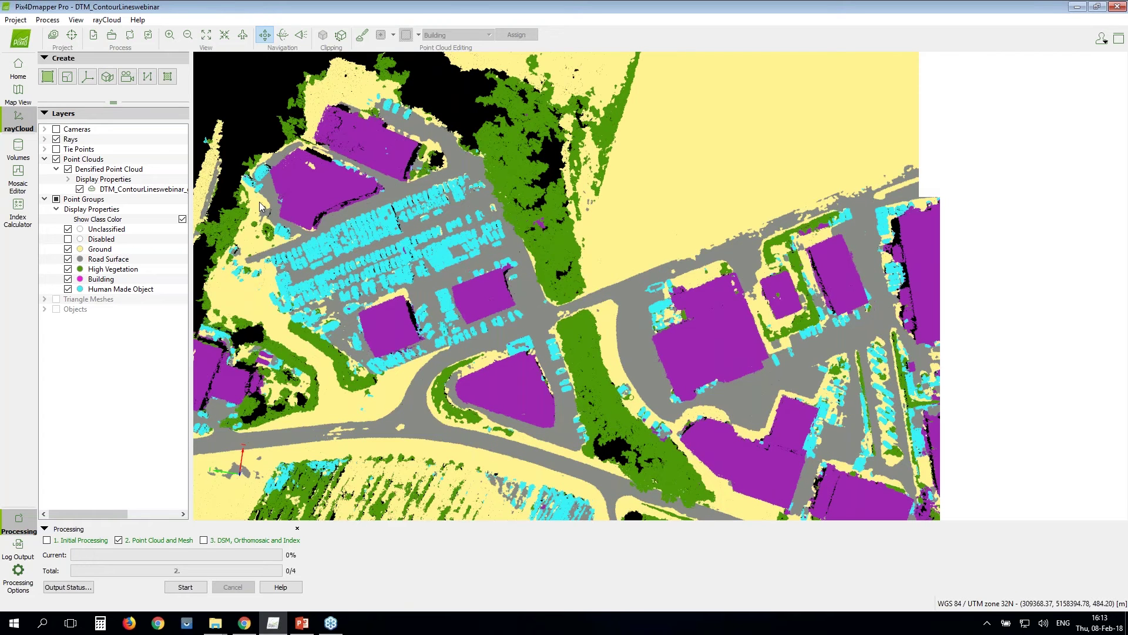
click(182, 219)
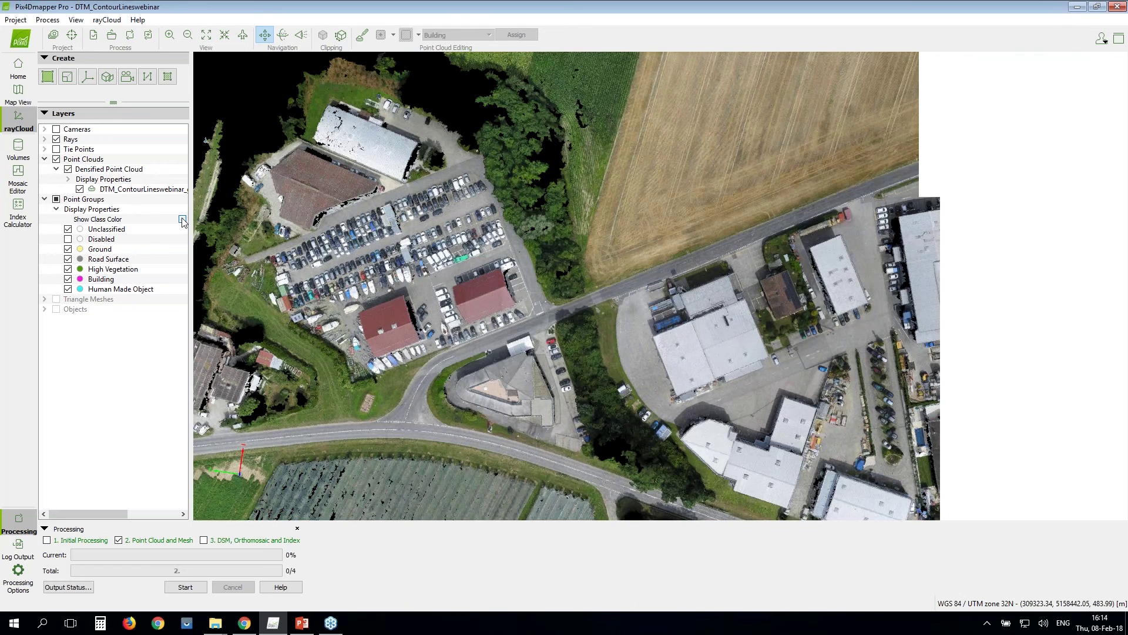
click(182, 219)
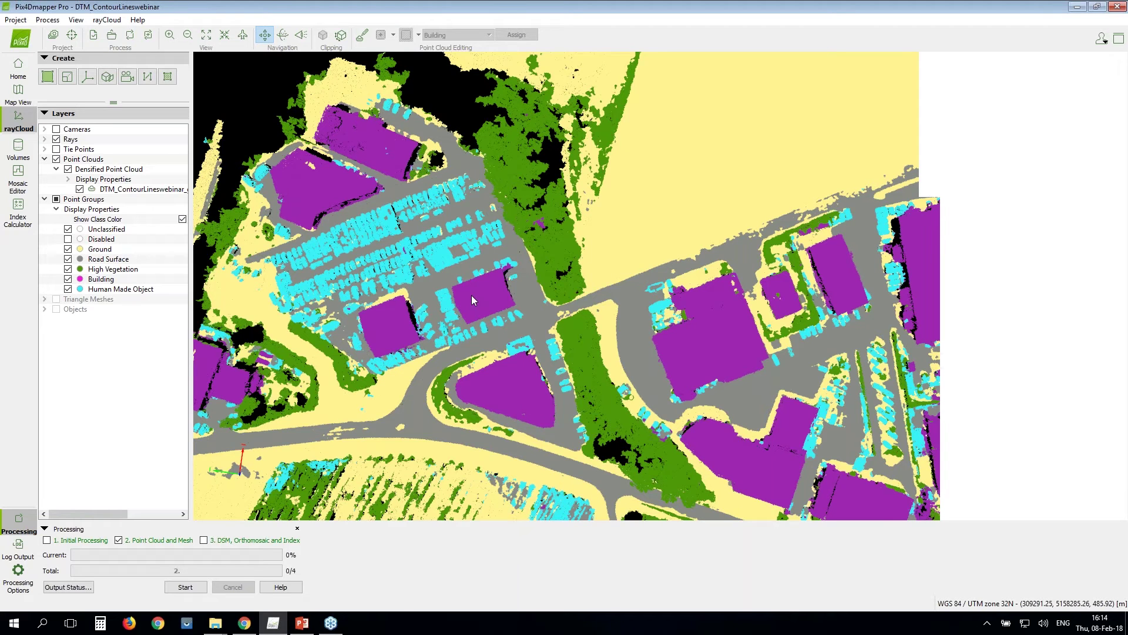
Pan and tilt over the parking area and greenhouses with class colours shown.
right_drag(472, 296, 456, 280)
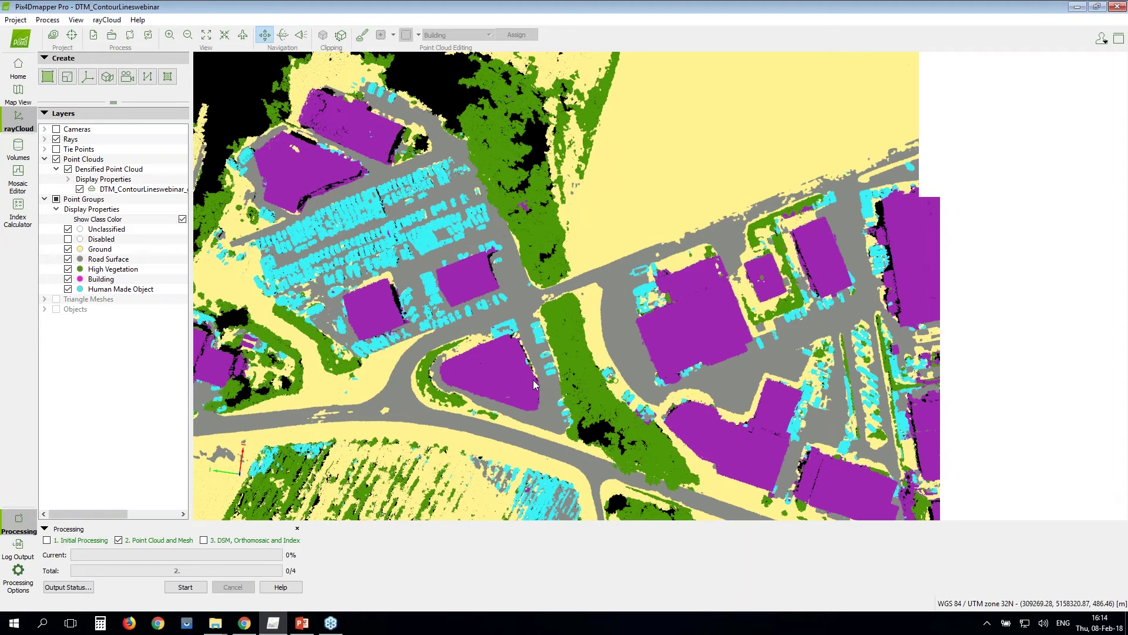
drag(533, 380, 544, 234)
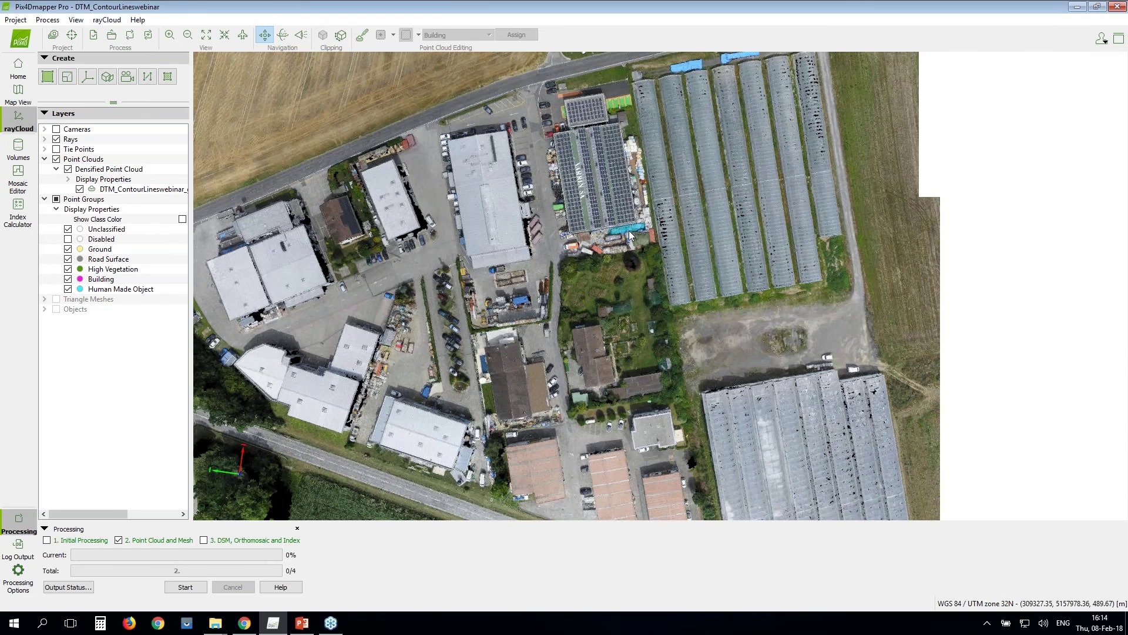
scroll(629, 230, up, 2)
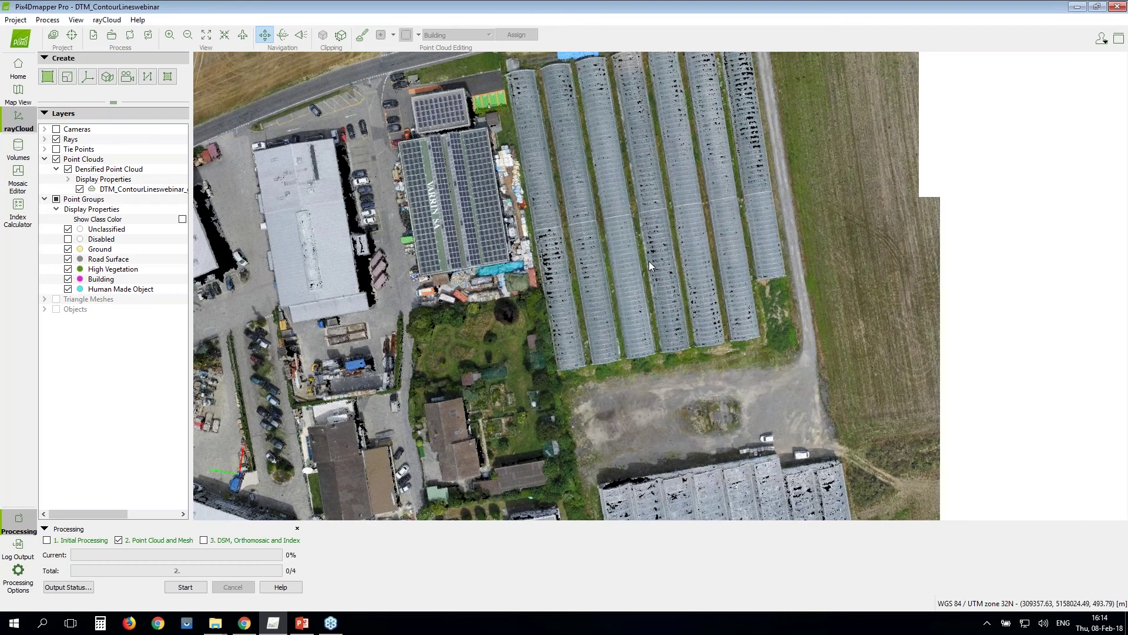
drag(649, 261, 601, 307)
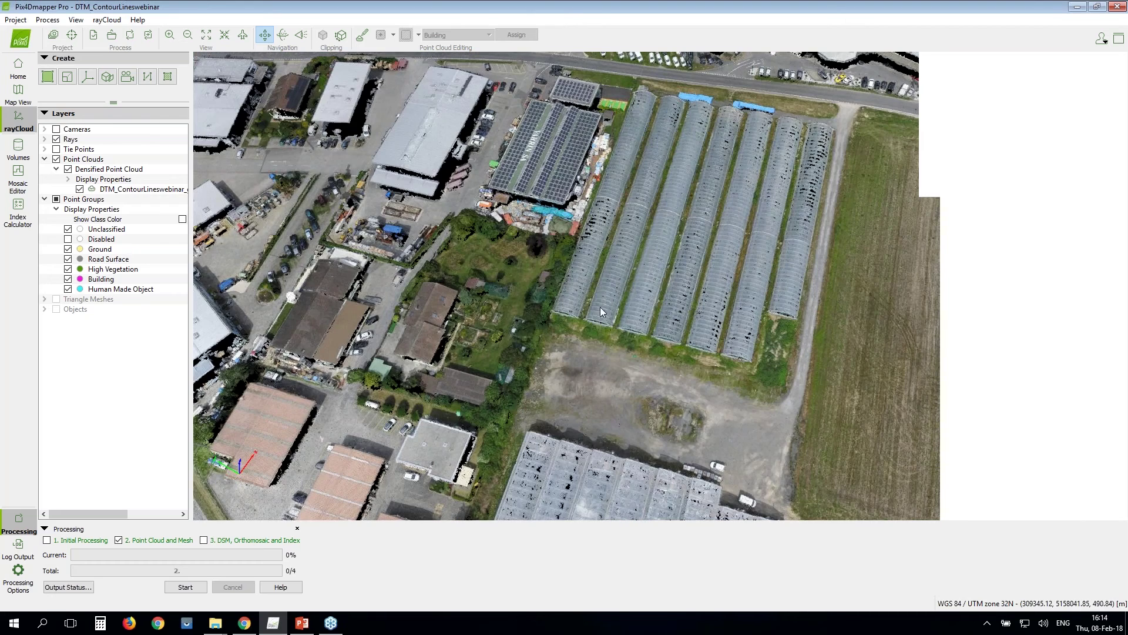
click(183, 220)
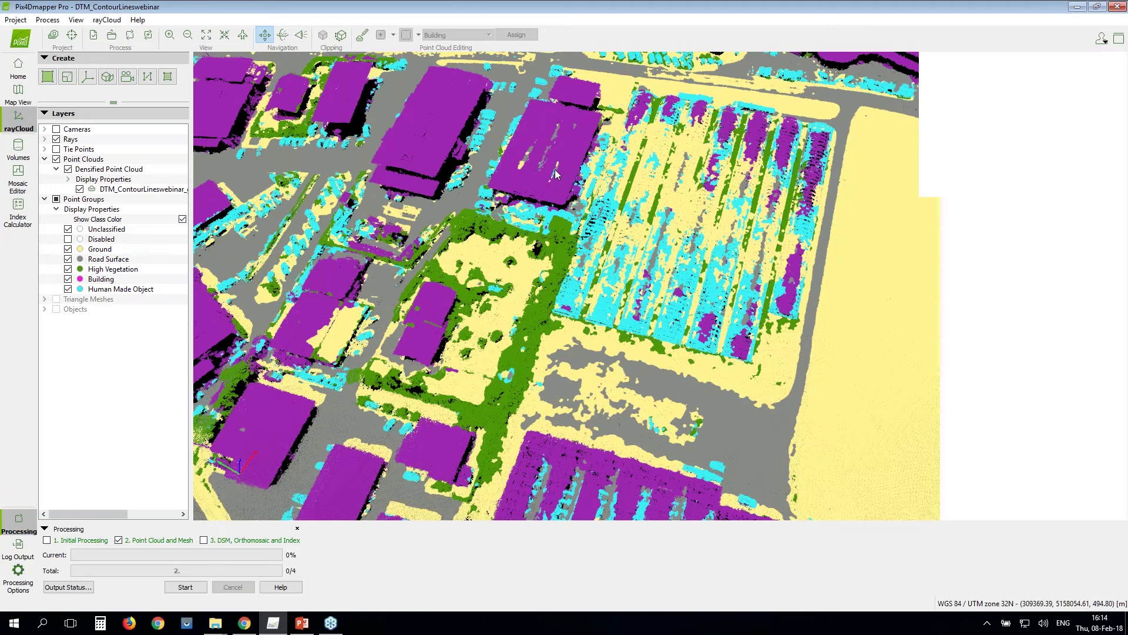
Look top-down on the helipad building and switch on Edit Densified Point Cloud.
drag(555, 174, 557, 231)
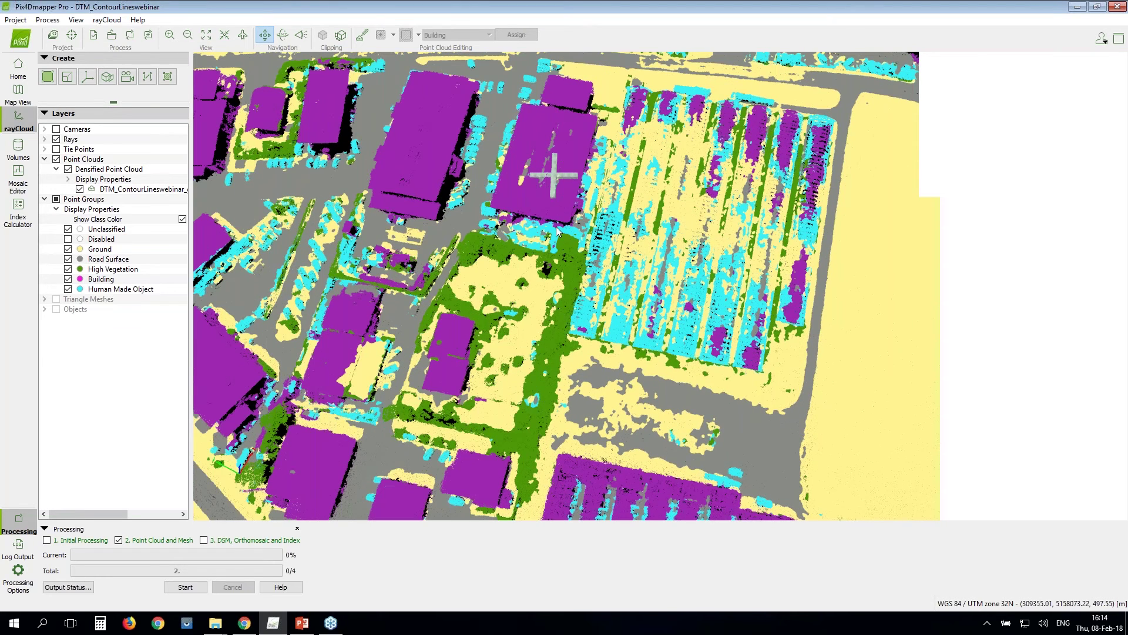
scroll(558, 230, up, 5)
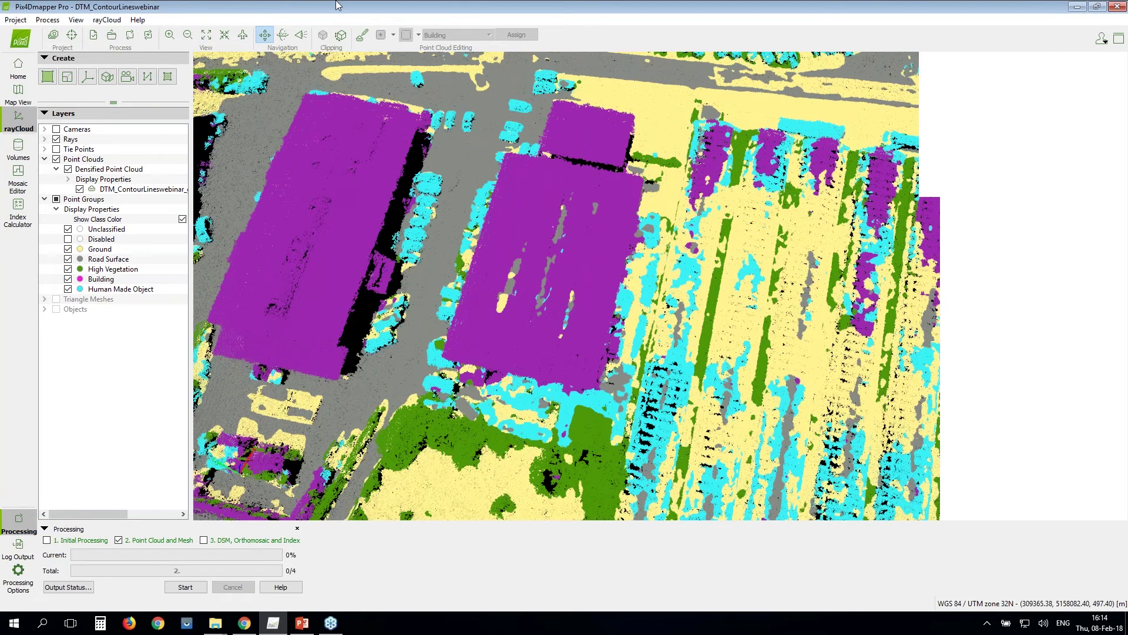
click(364, 36)
click(364, 36)
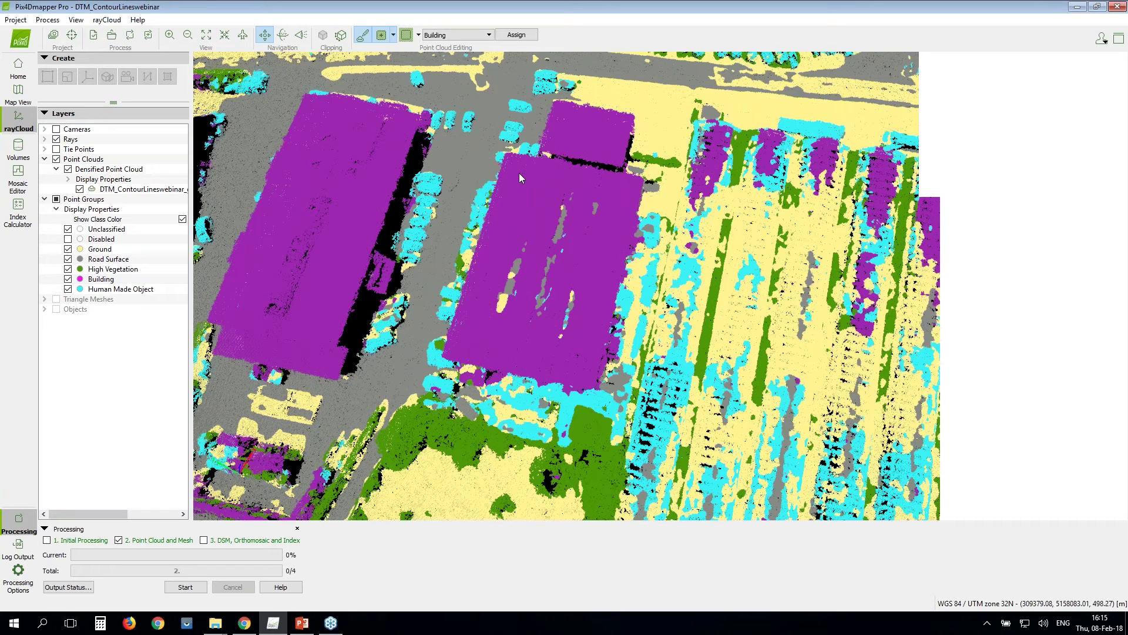
Outline the central building's roof points and assign them to the Building class.
click(559, 183)
click(619, 200)
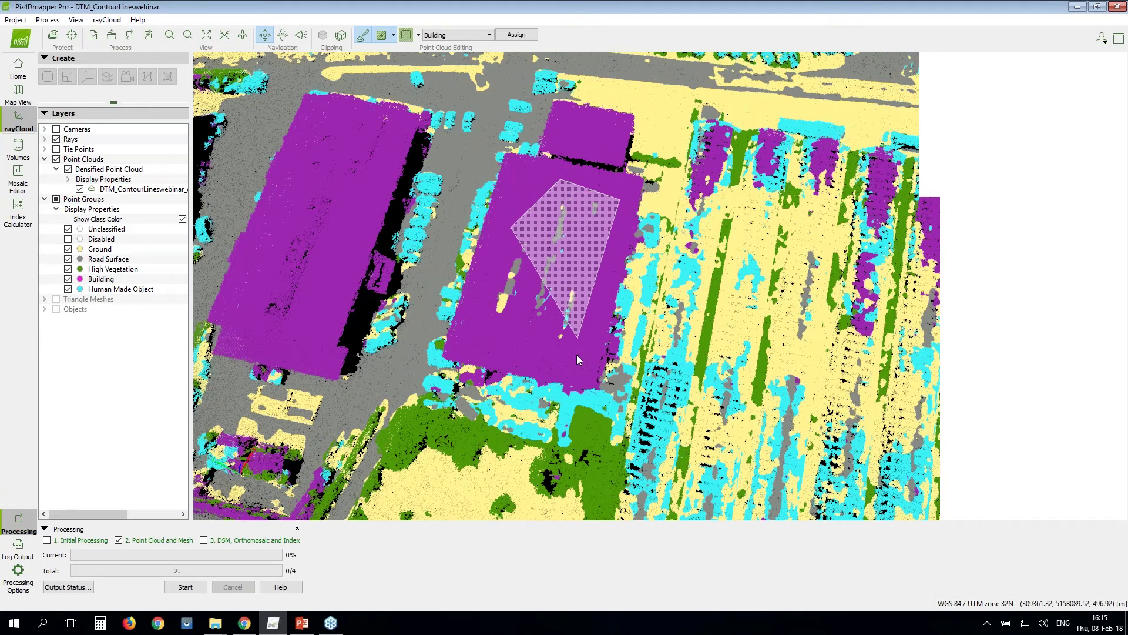
click(576, 354)
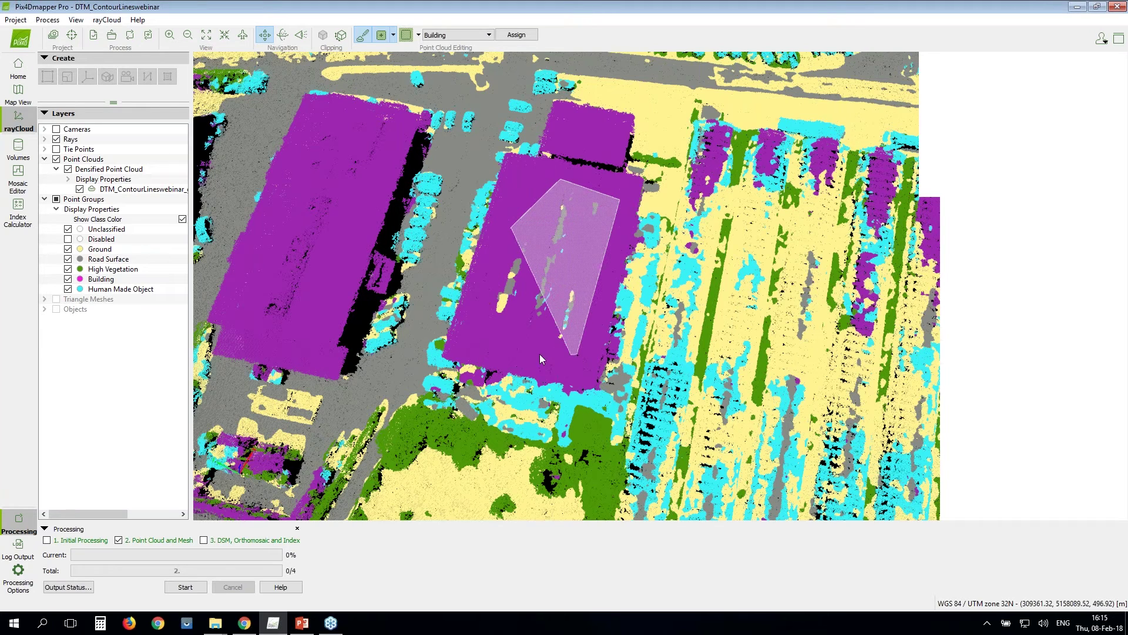
right_click(486, 313)
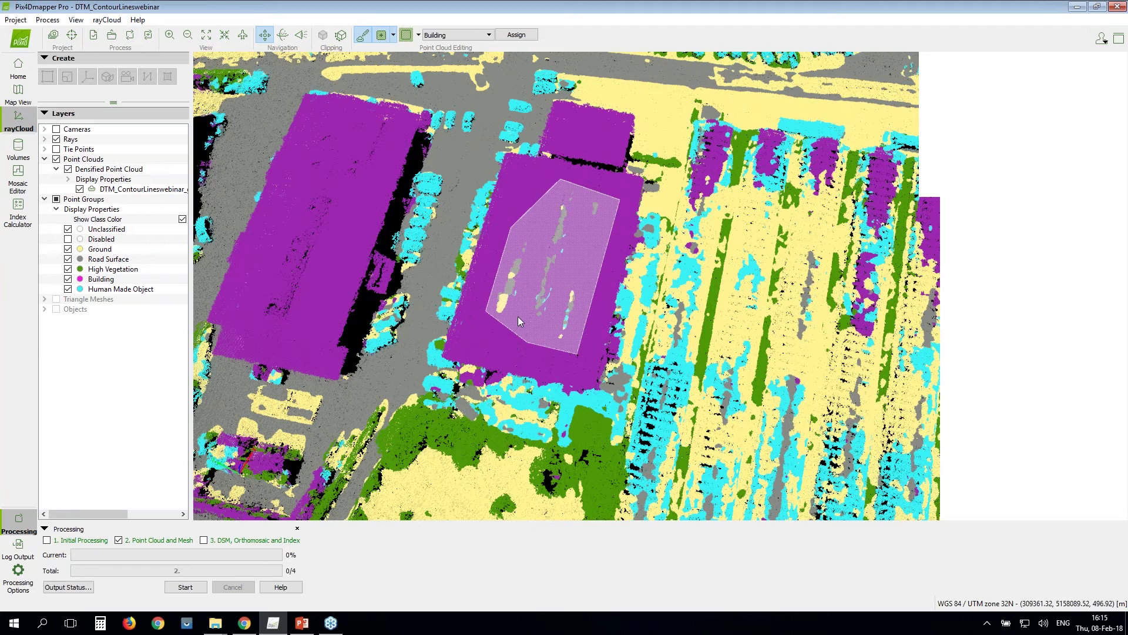
click(446, 36)
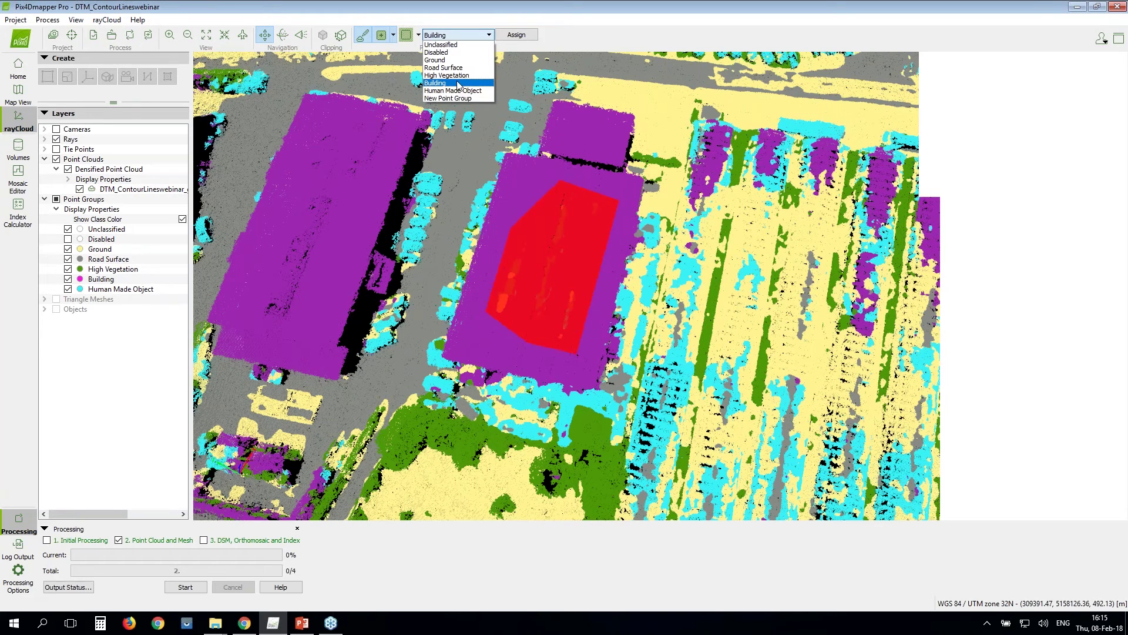
click(516, 35)
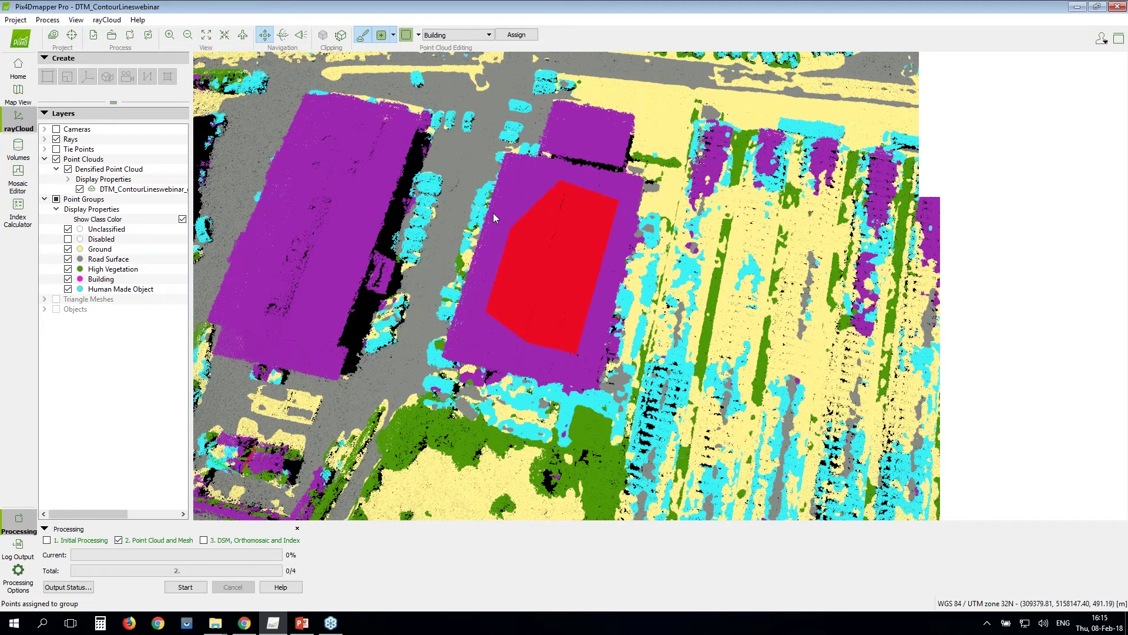
key(Escape)
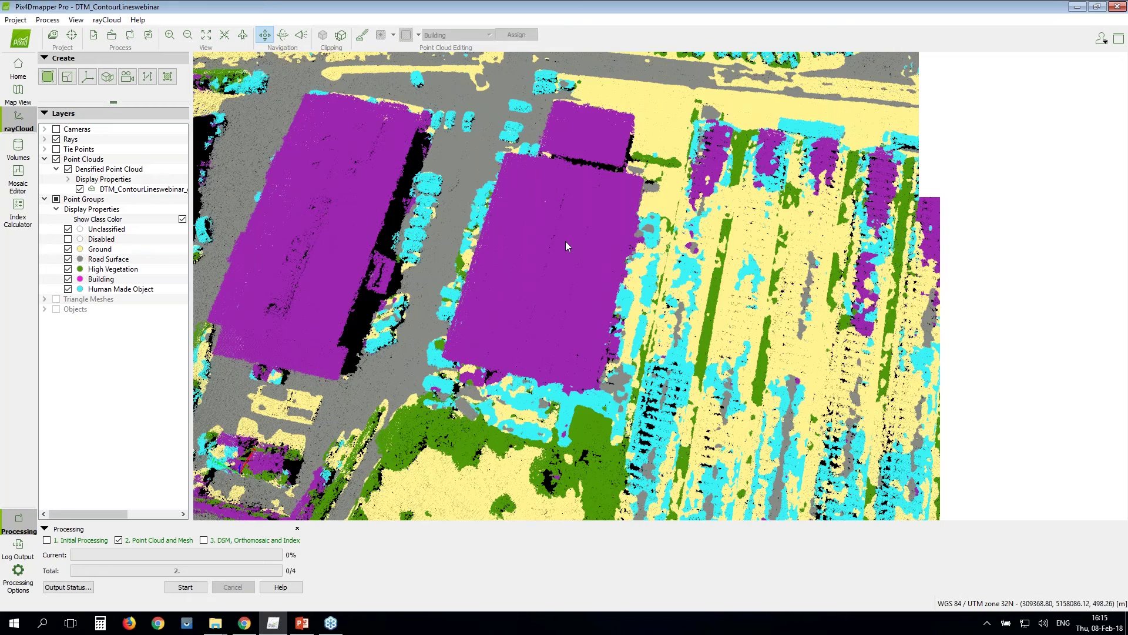
Rotate the view to line up the greenhouse block and turn on point cloud editing.
scroll(566, 241, down, 3)
scroll(631, 301, up, 3)
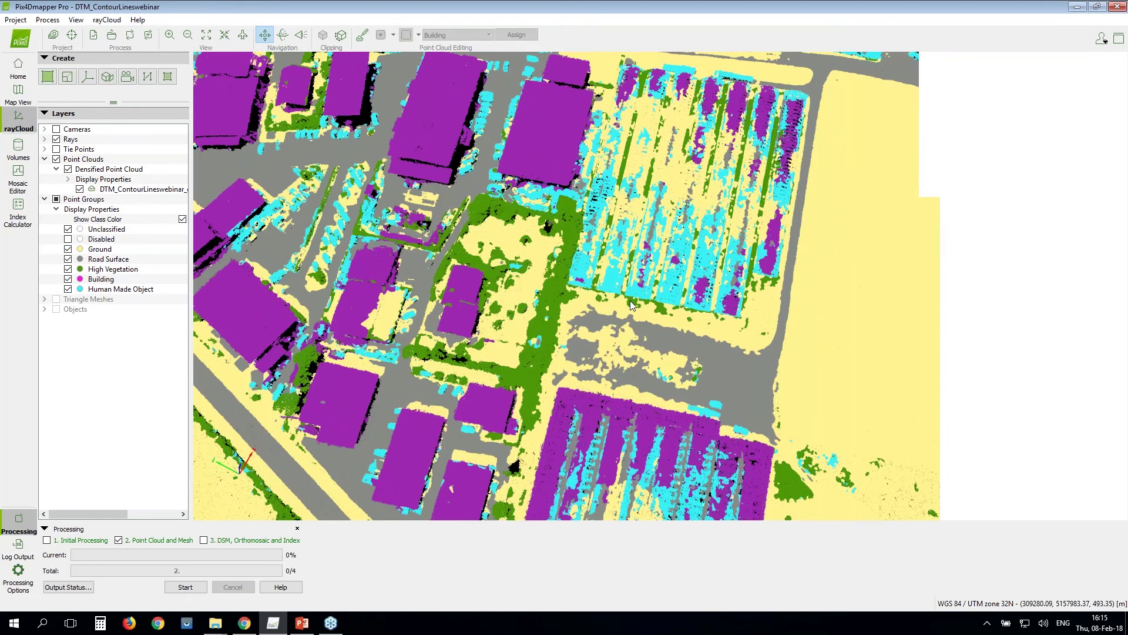
scroll(612, 311, up, 2)
drag(611, 311, 509, 291)
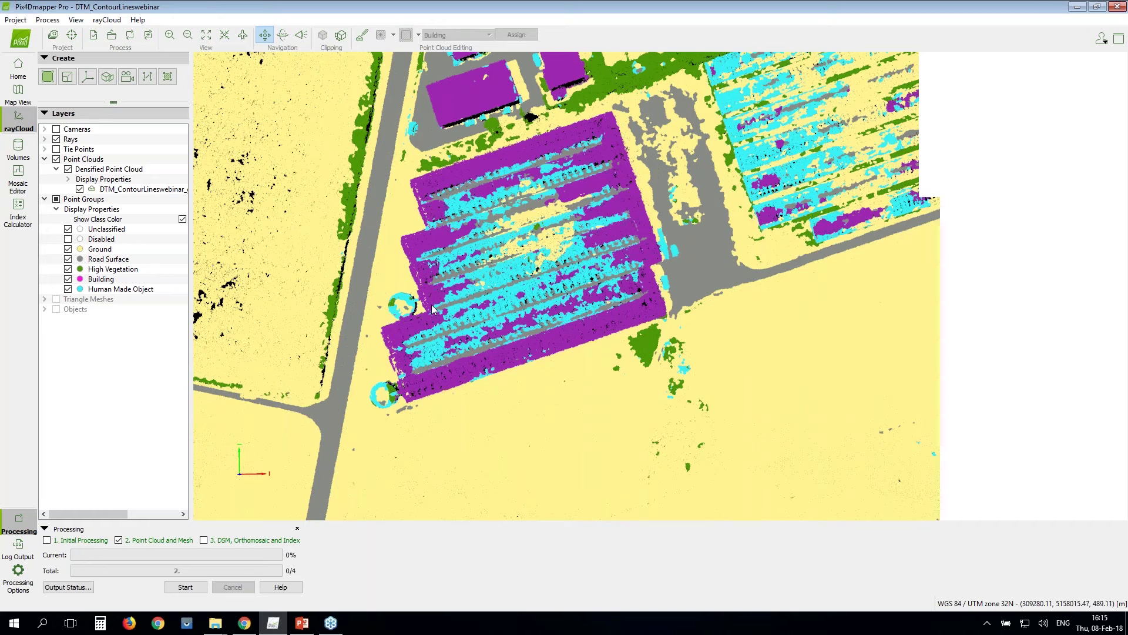
click(362, 37)
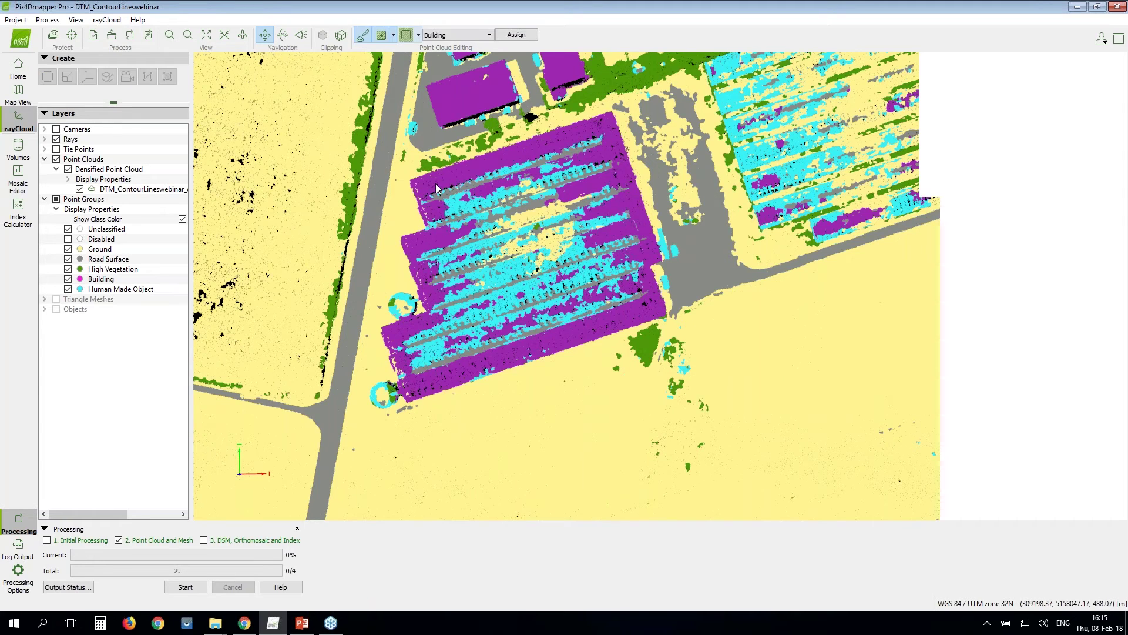
Outline the greenhouse block's upper roof strip and assign its points to Building.
click(601, 138)
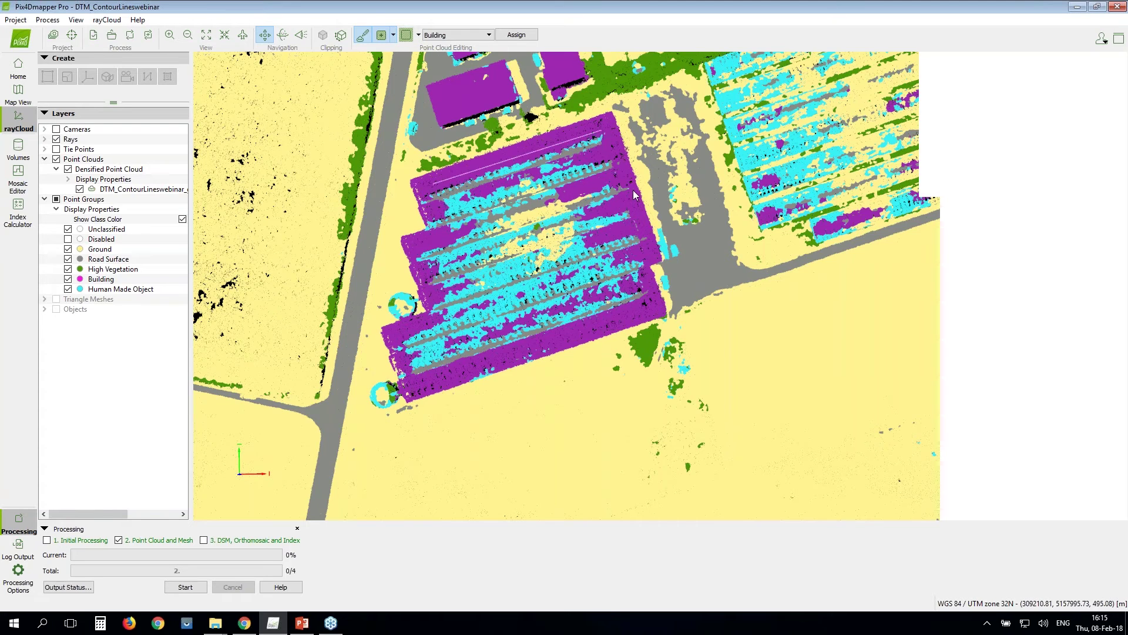
click(634, 194)
click(440, 230)
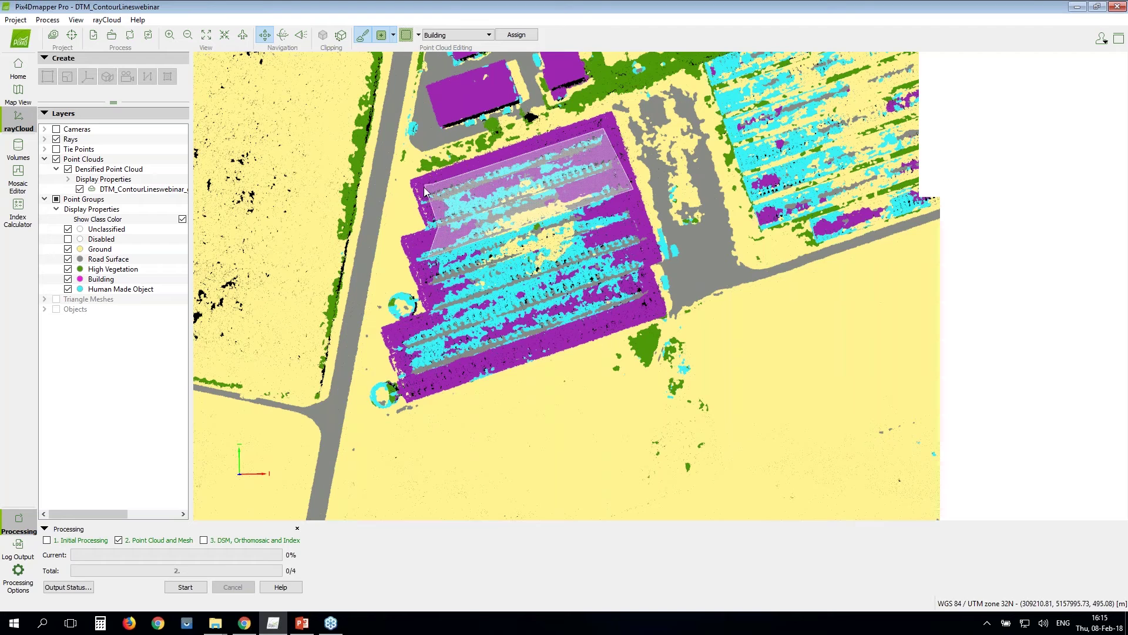
click(425, 190)
right_click(484, 141)
click(438, 36)
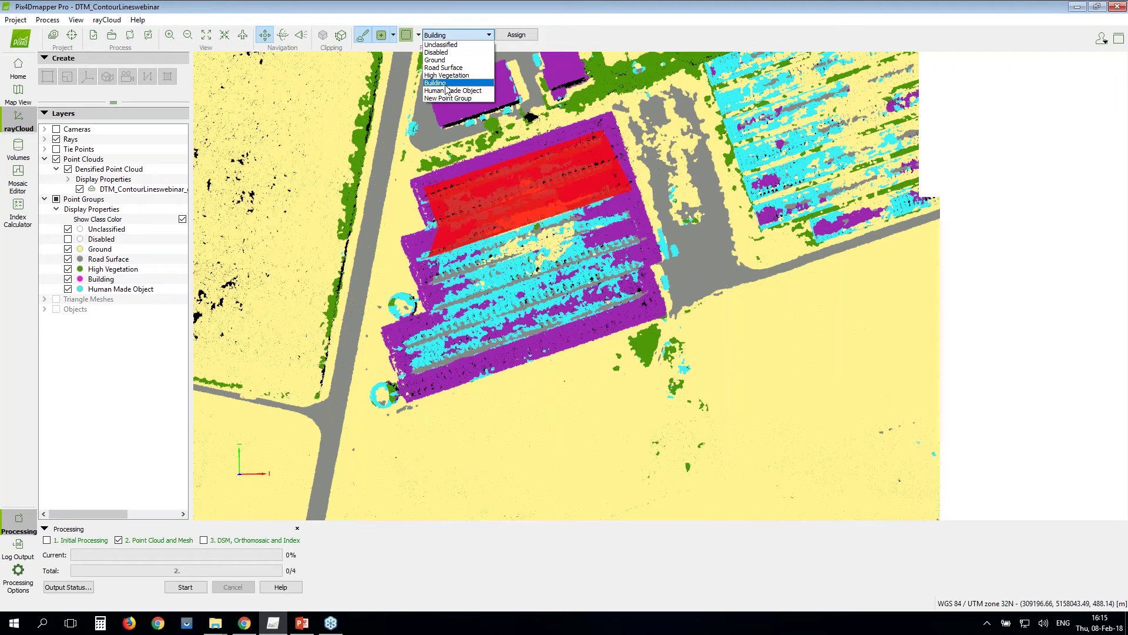
click(517, 37)
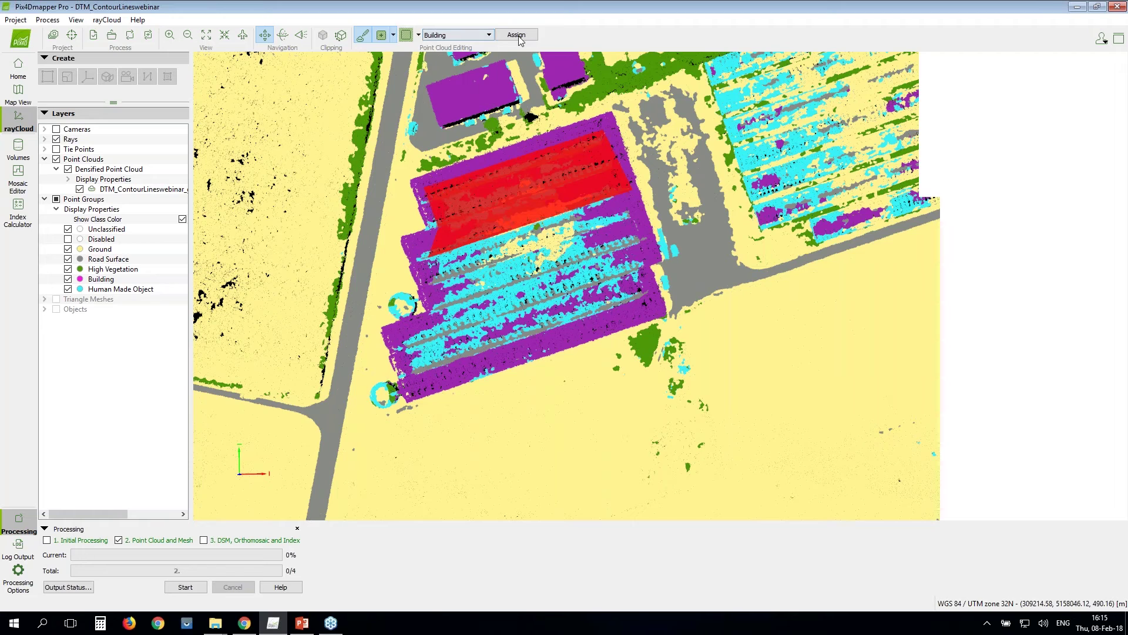
click(517, 37)
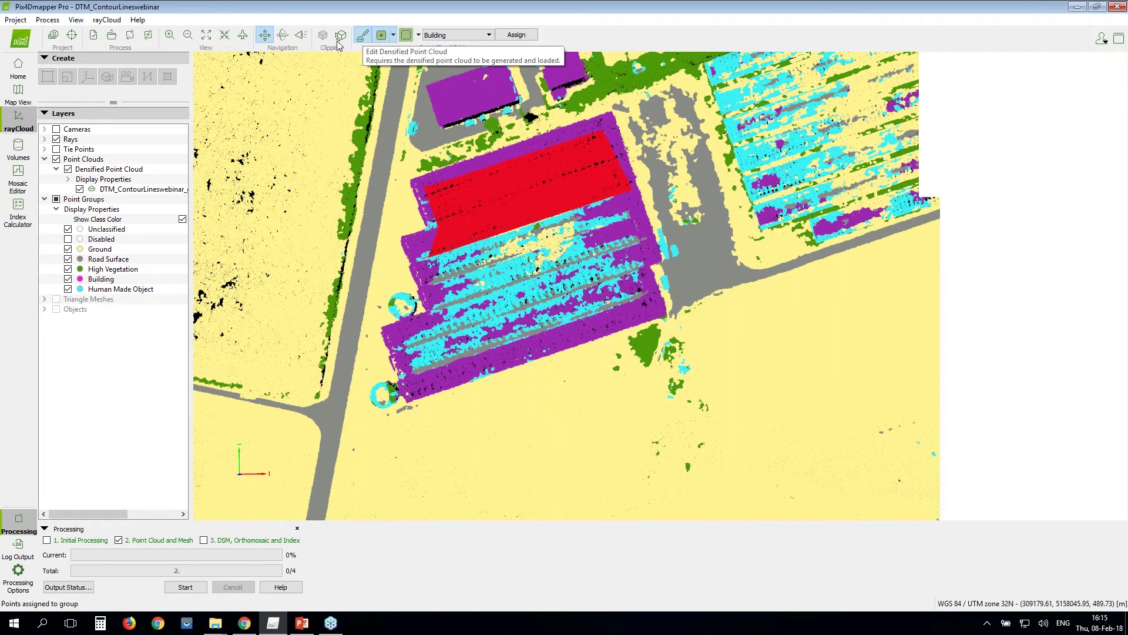
key(Escape)
click(16, 20)
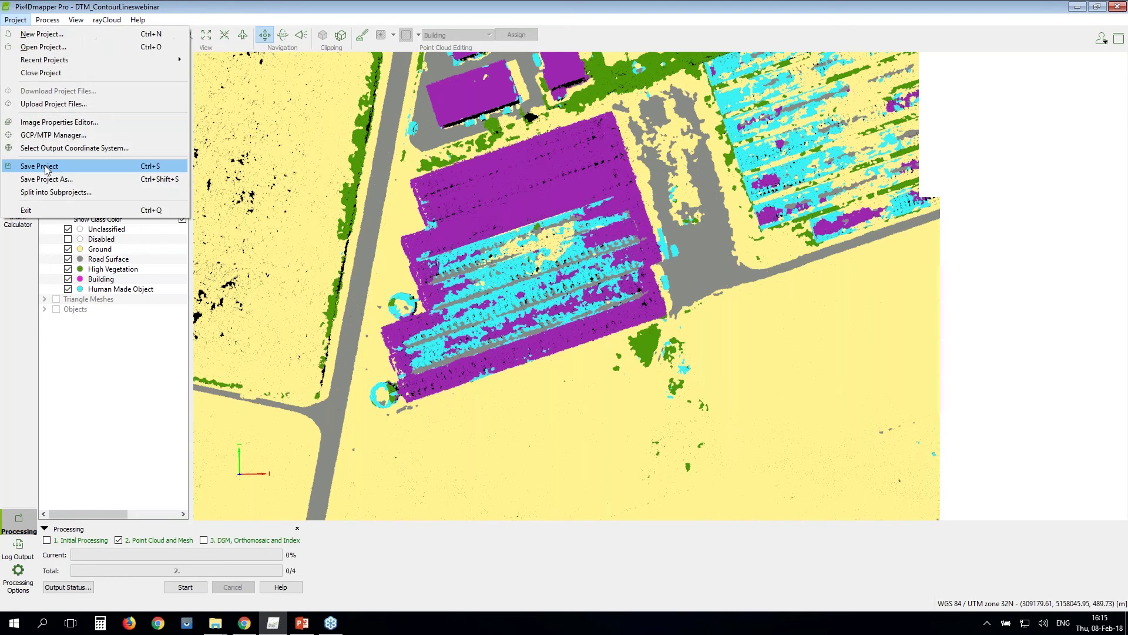
Save the project and show the zoomed-out point cloud in RGB instead of class colours.
click(40, 166)
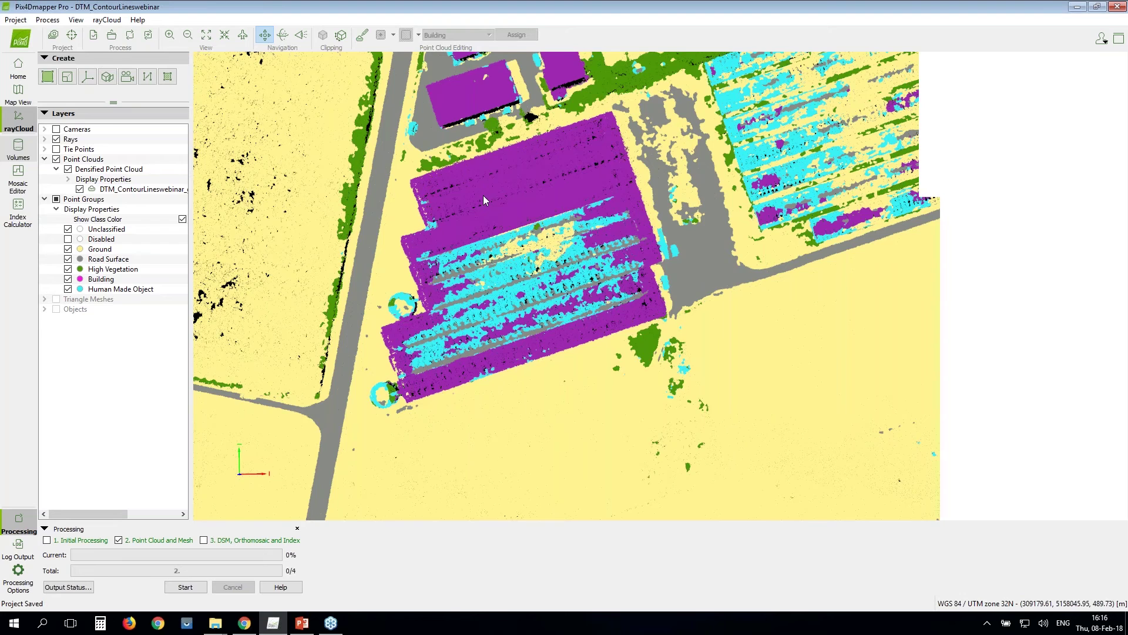
scroll(483, 195, down, 1)
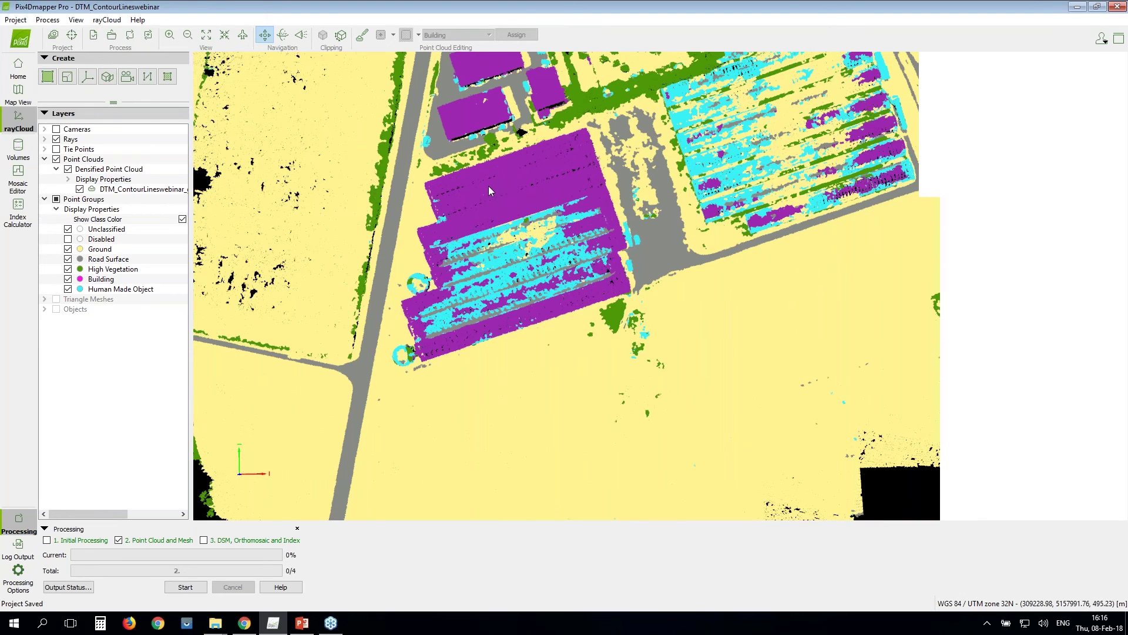
scroll(488, 187, down, 1)
drag(565, 356, 256, 316)
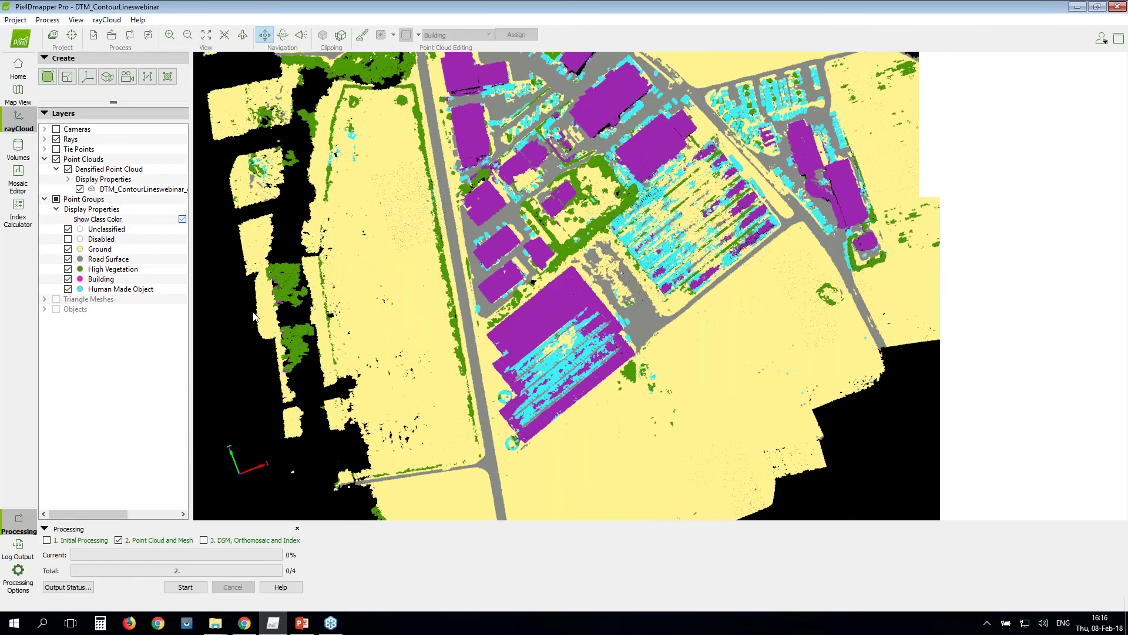
click(182, 218)
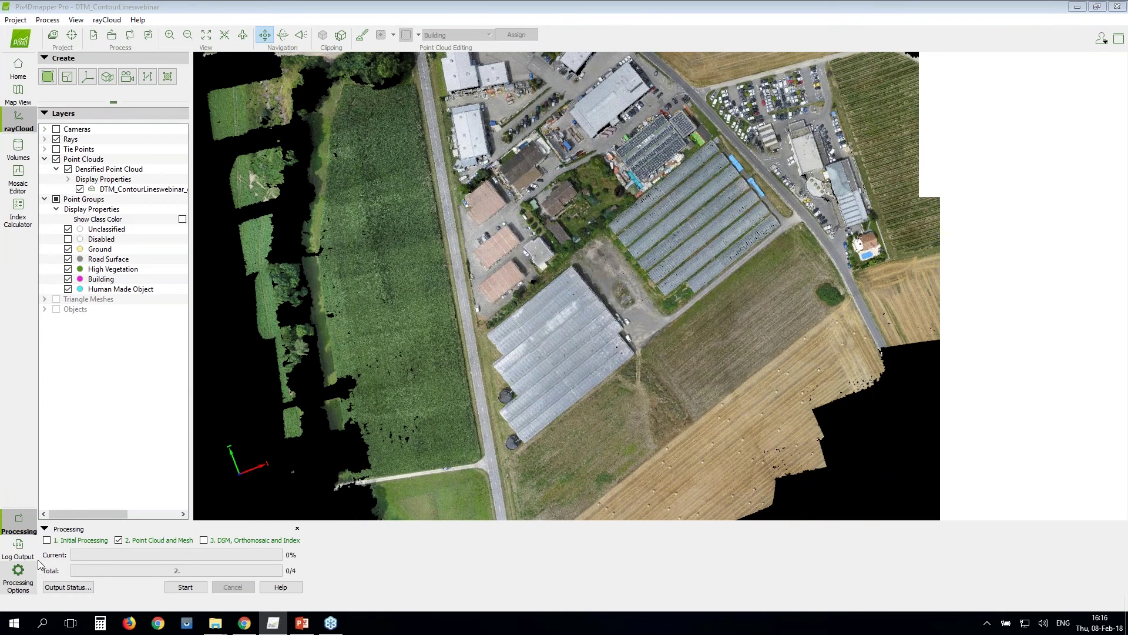
click(20, 570)
Set step 3 to output a GeoTIFF raster DTM and 5 m PDF/DXF contour lines.
key(Down)
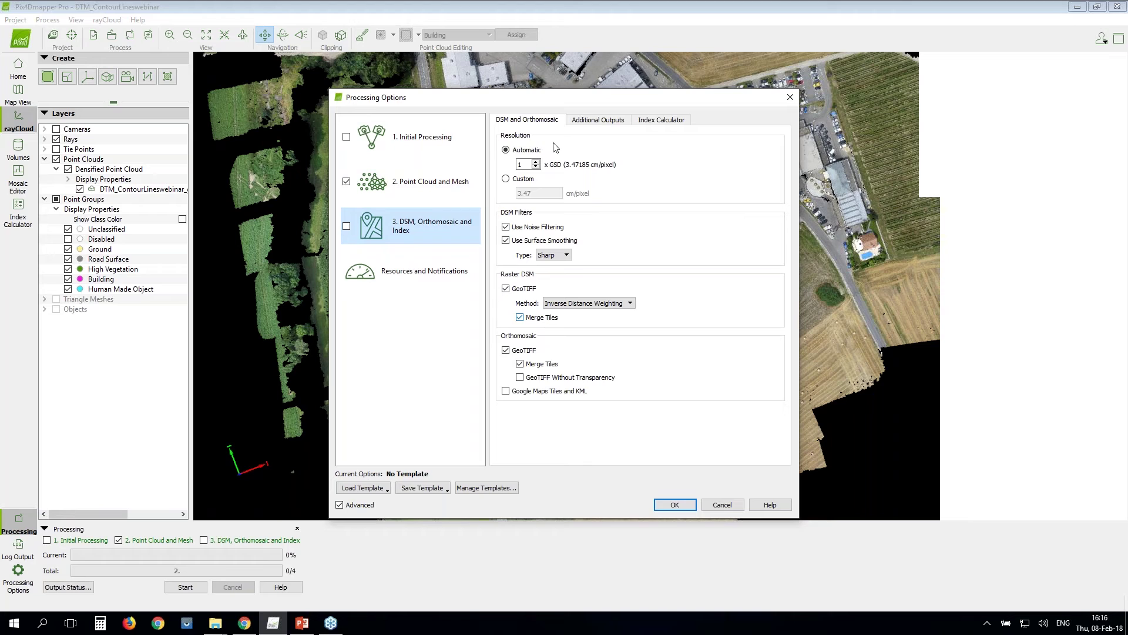
click(598, 119)
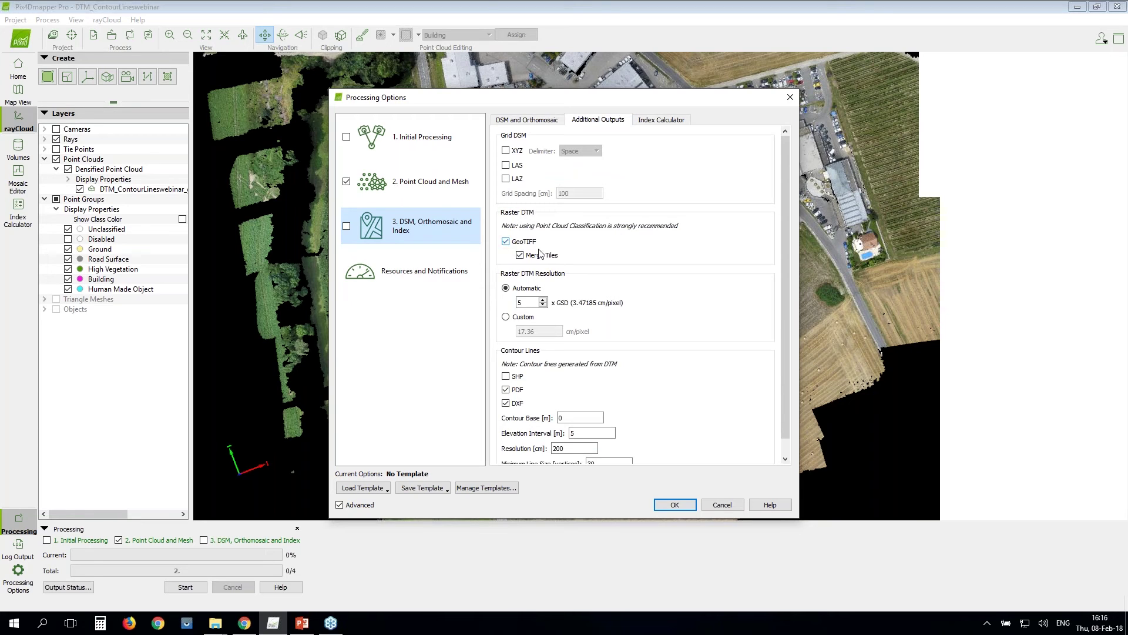
click(675, 505)
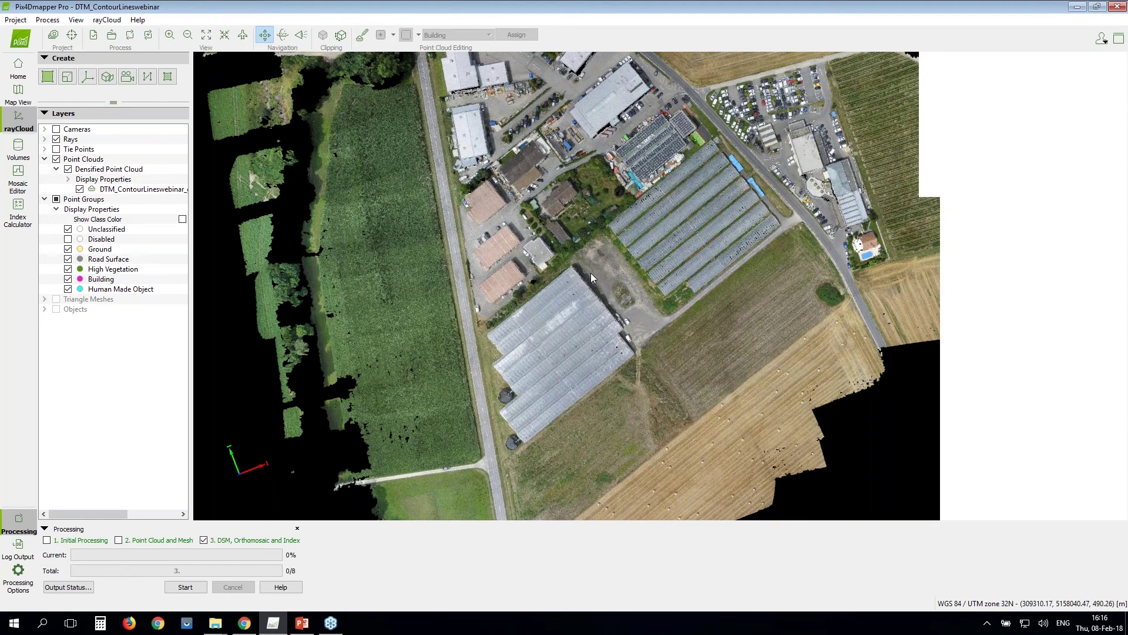
scroll(591, 272, down, 2)
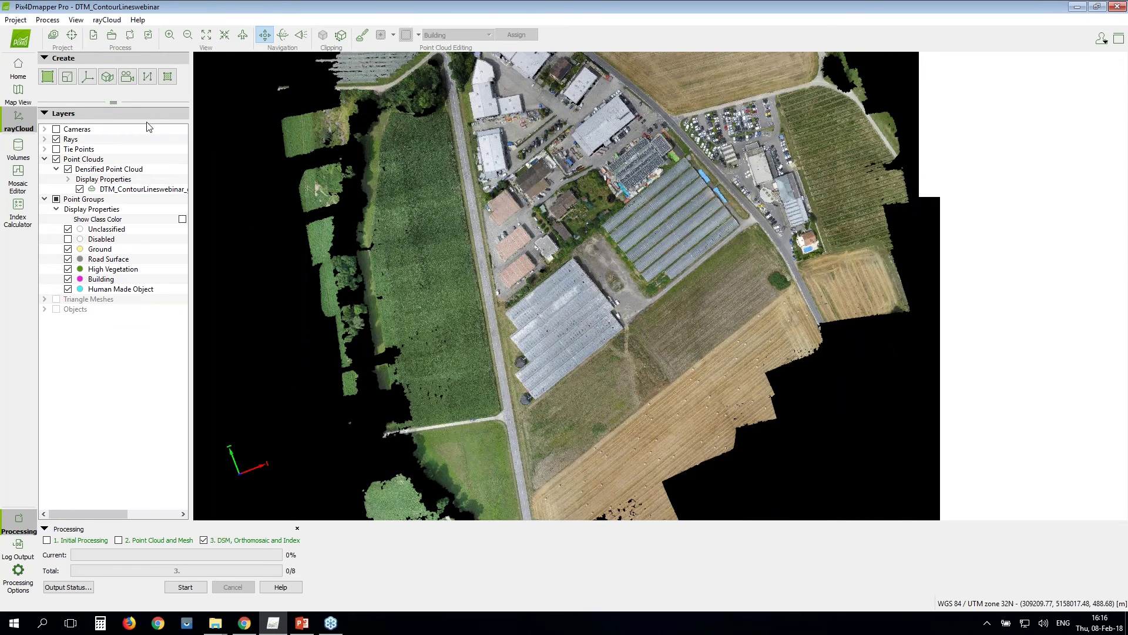
In the Mosaic Editor, switch the displayed layer from the orthomosaic to the DSM elevation map.
click(17, 182)
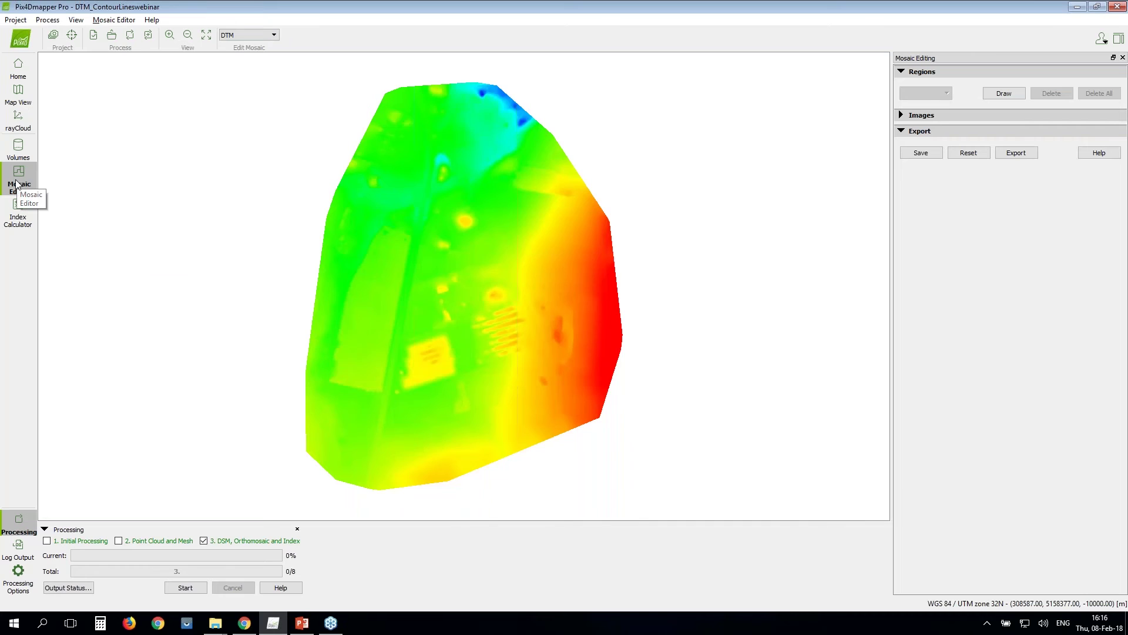
click(260, 36)
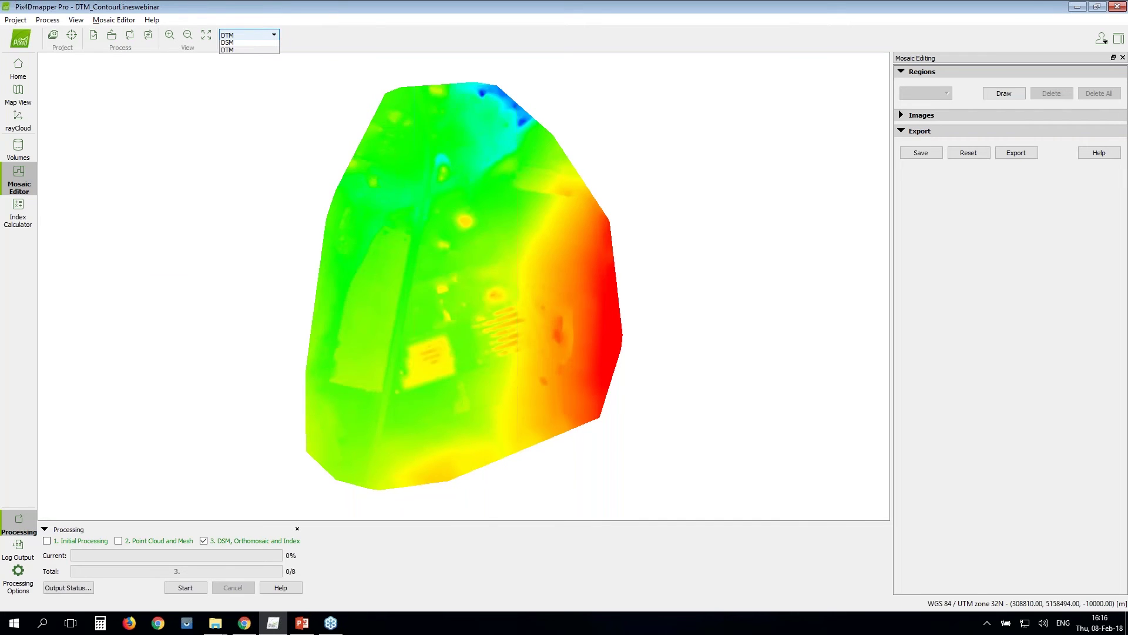
click(247, 35)
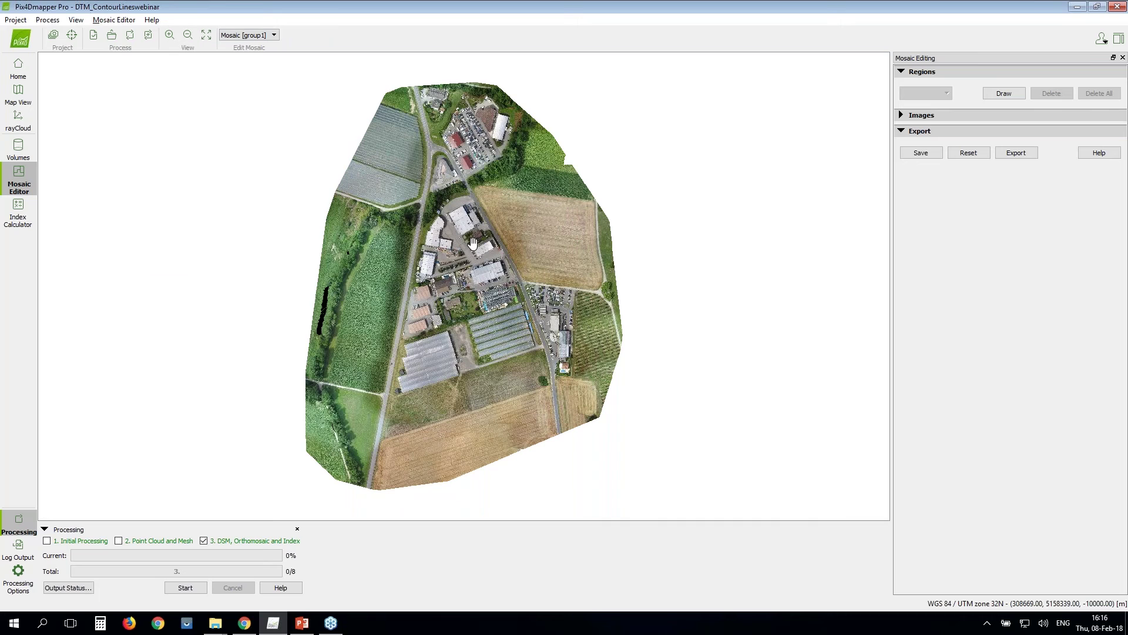
scroll(473, 242, up, 1)
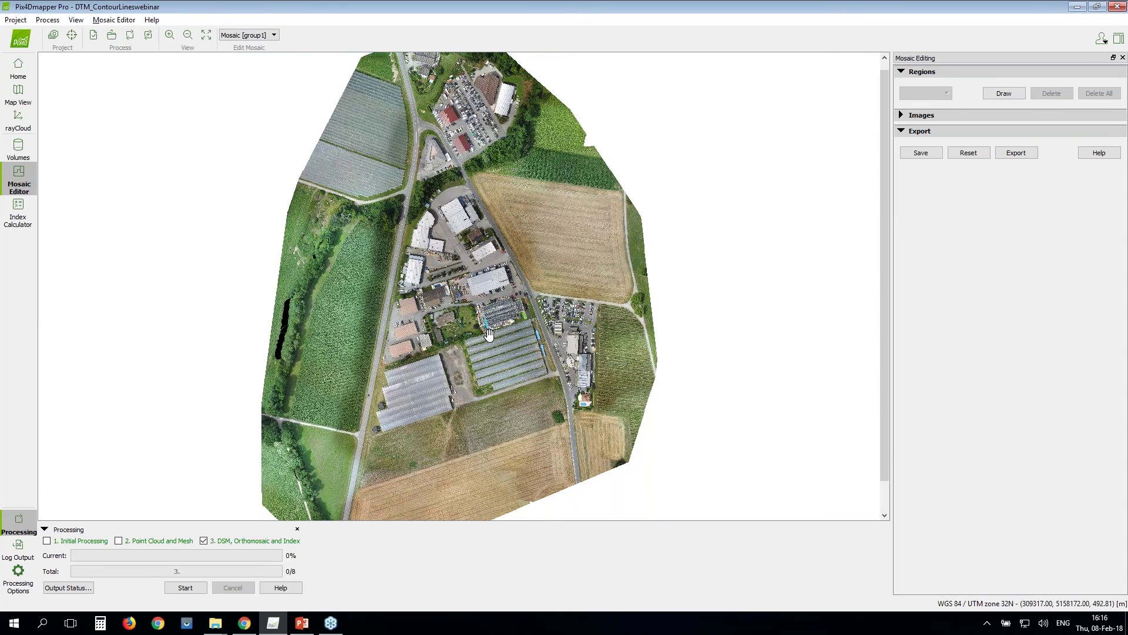
scroll(489, 333, up, 1)
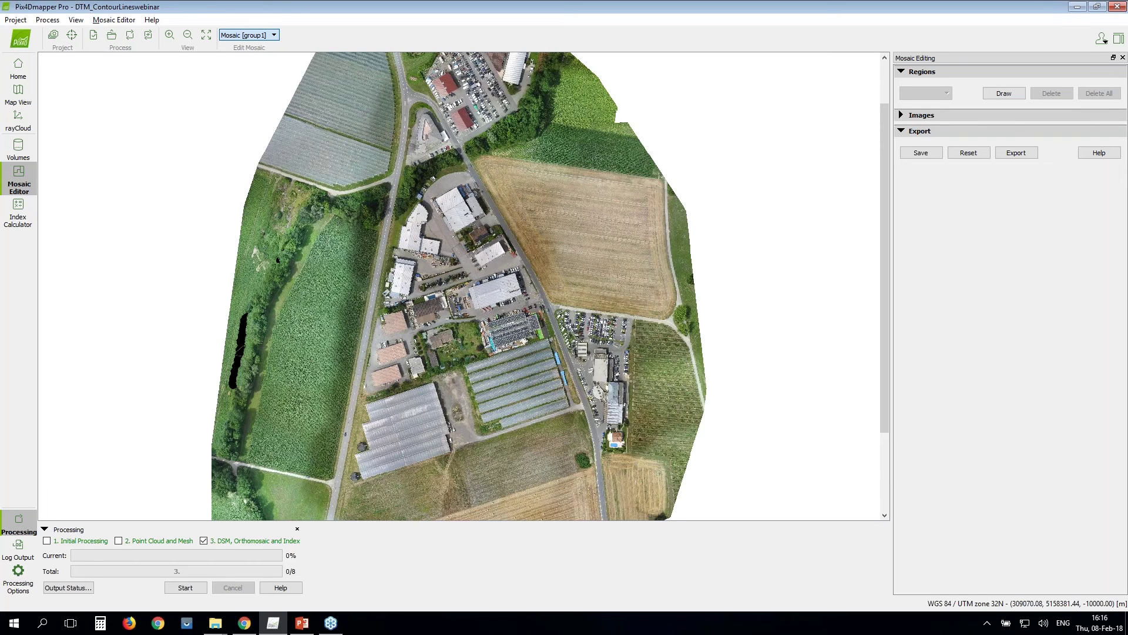
key(Down)
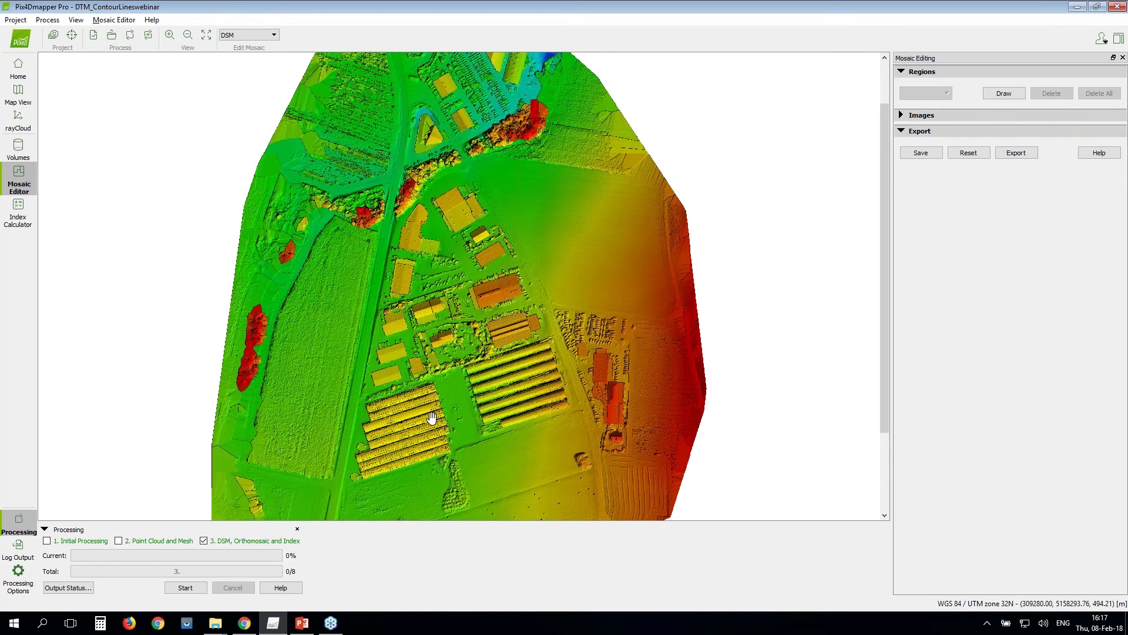
scroll(411, 335, down, 1)
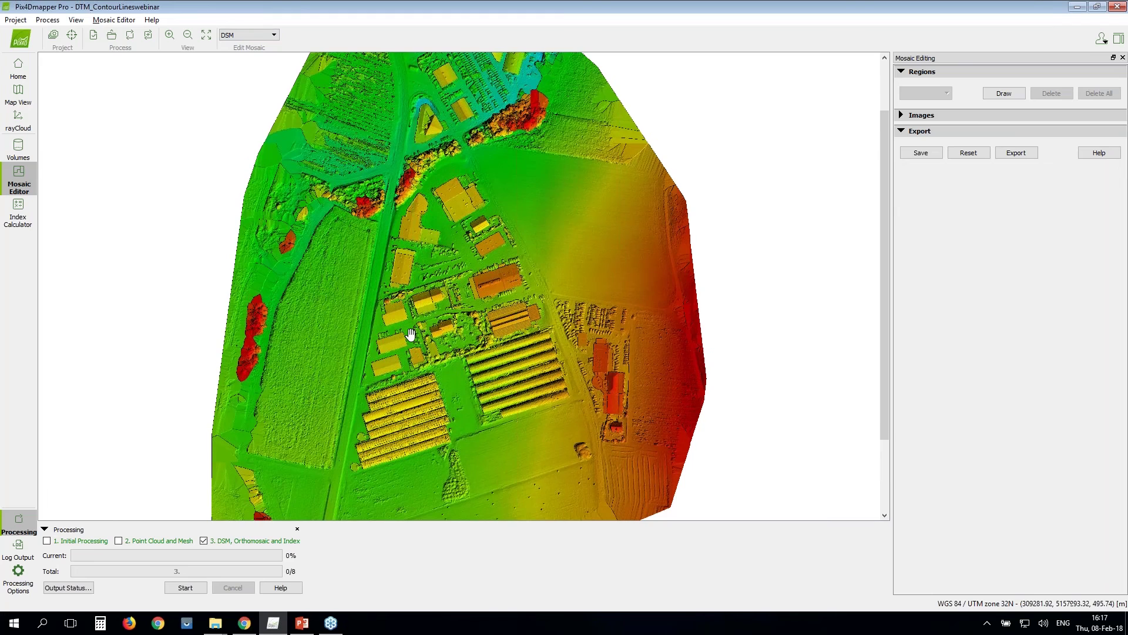
scroll(411, 334, down, 4)
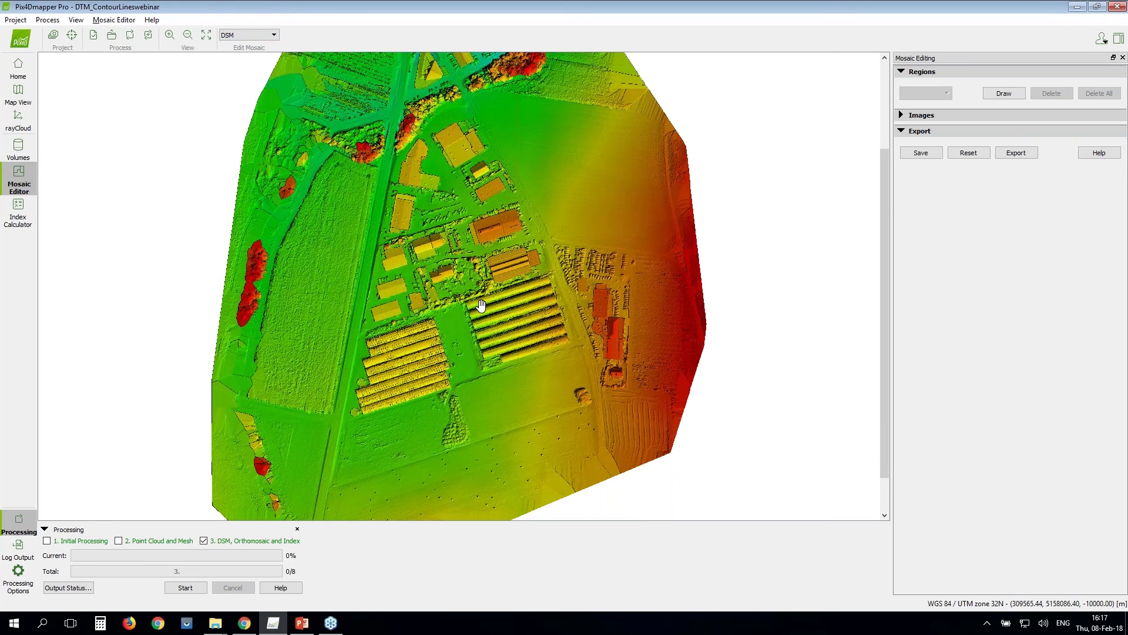
scroll(481, 305, up, 5)
Show the smoother DTM, then return to the rayCloud with class colours on.
click(250, 35)
click(247, 56)
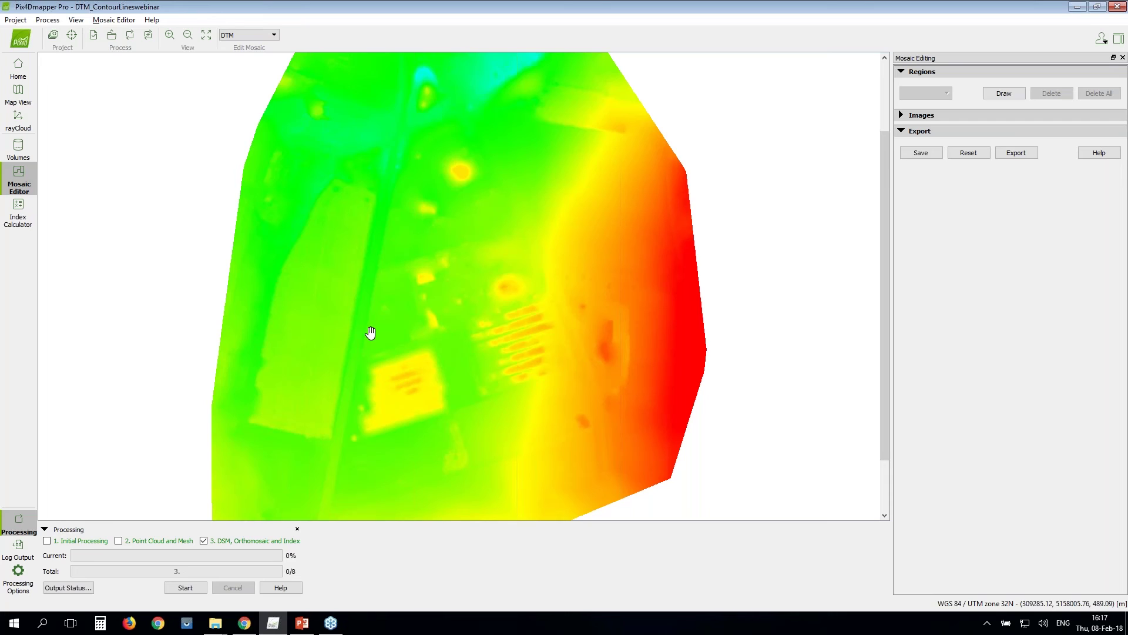
click(18, 121)
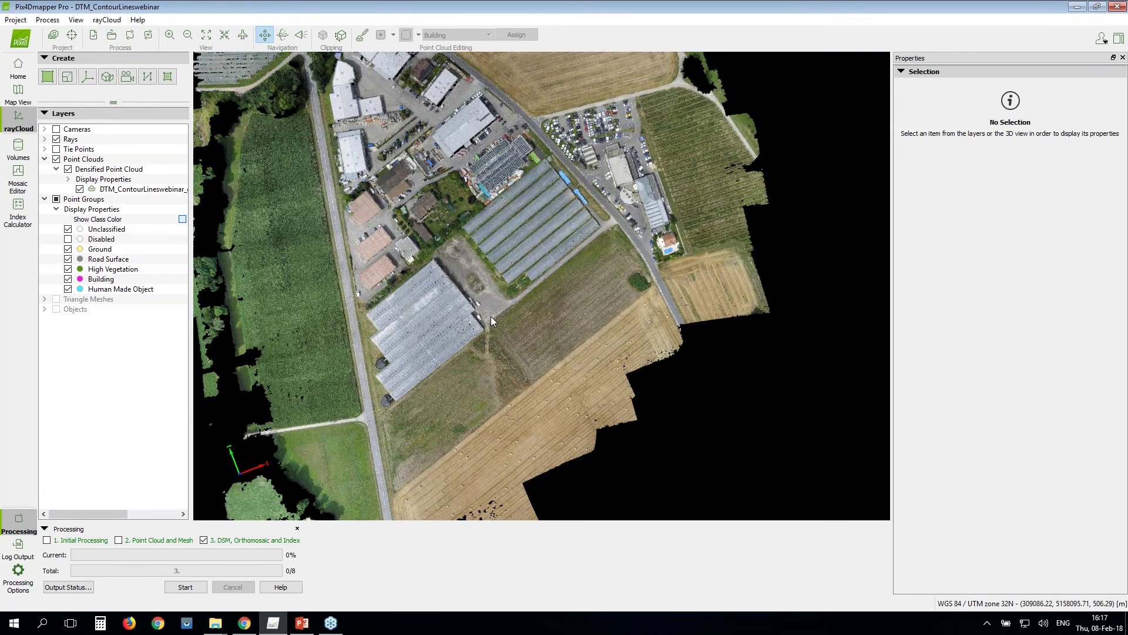
click(182, 219)
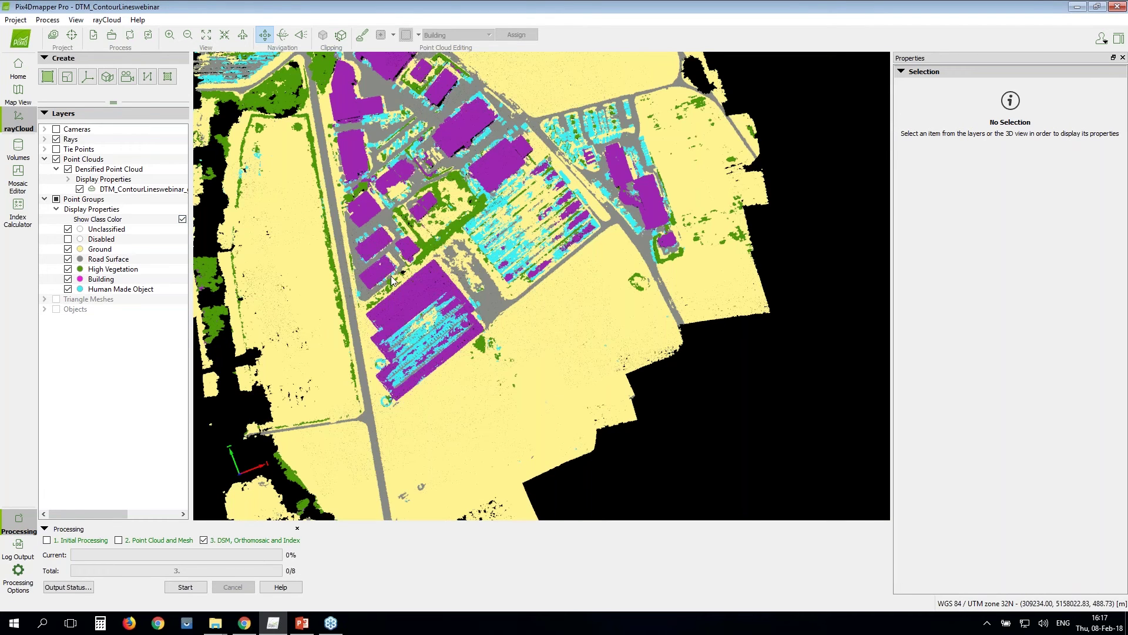
Turn on Show Class Color to colour the point cloud by classification, then glance over the Process menu.
click(53, 34)
click(45, 21)
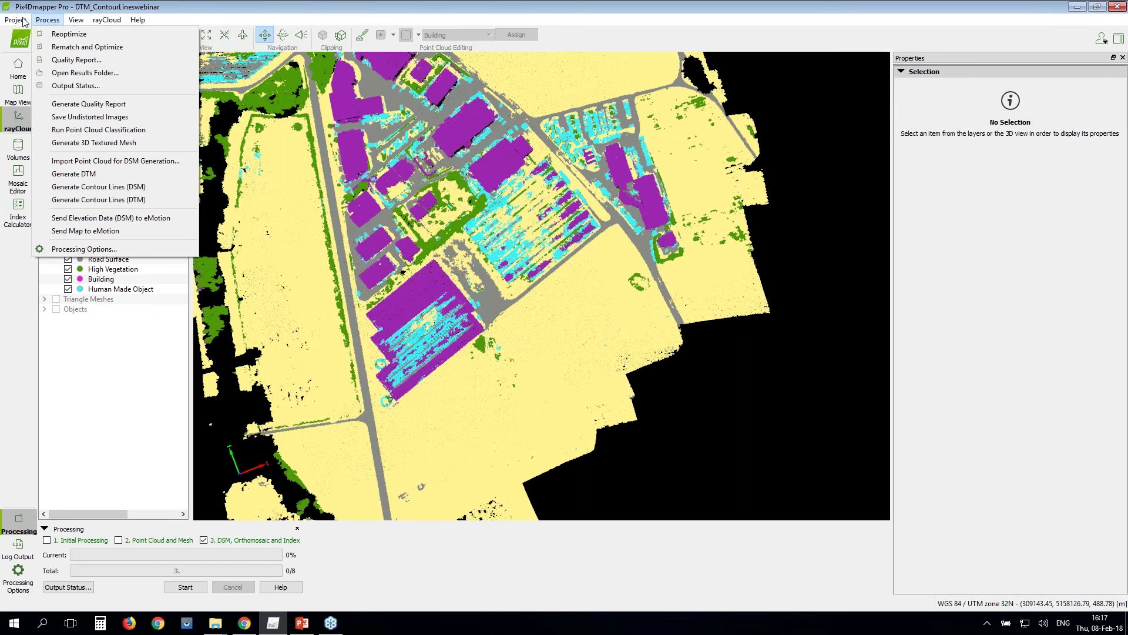
mouse_move(24, 20)
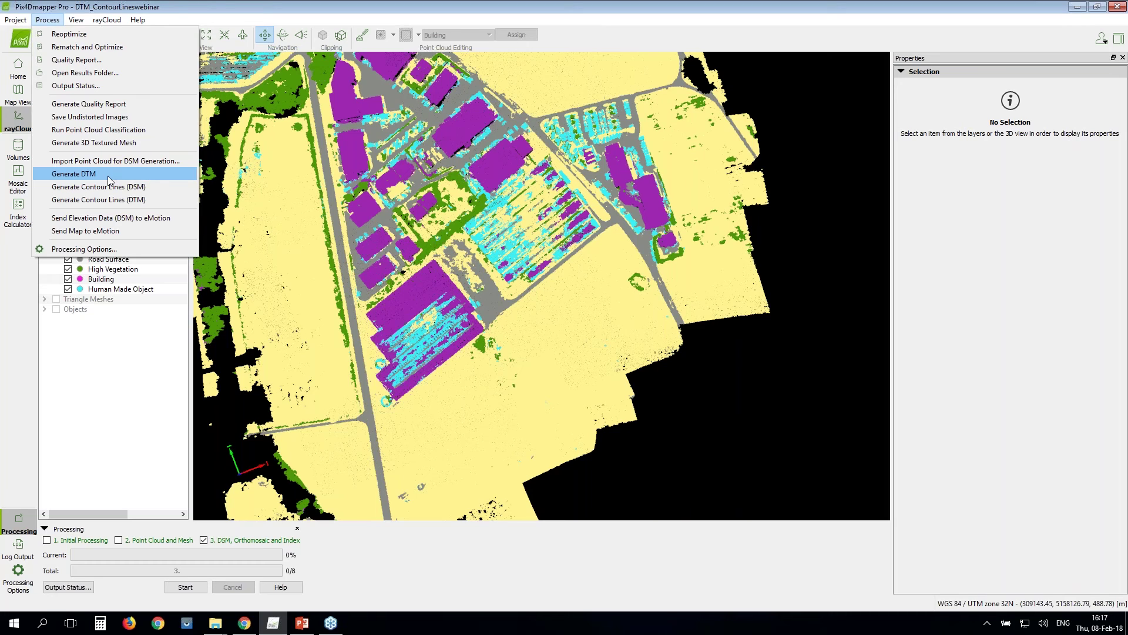
click(175, 7)
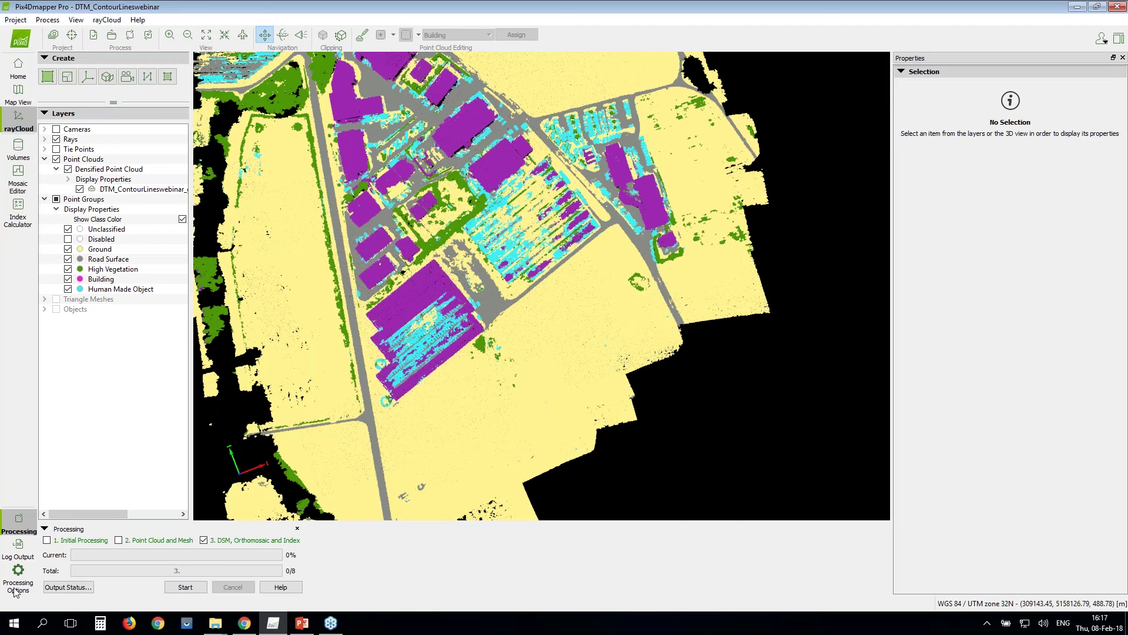
click(16, 588)
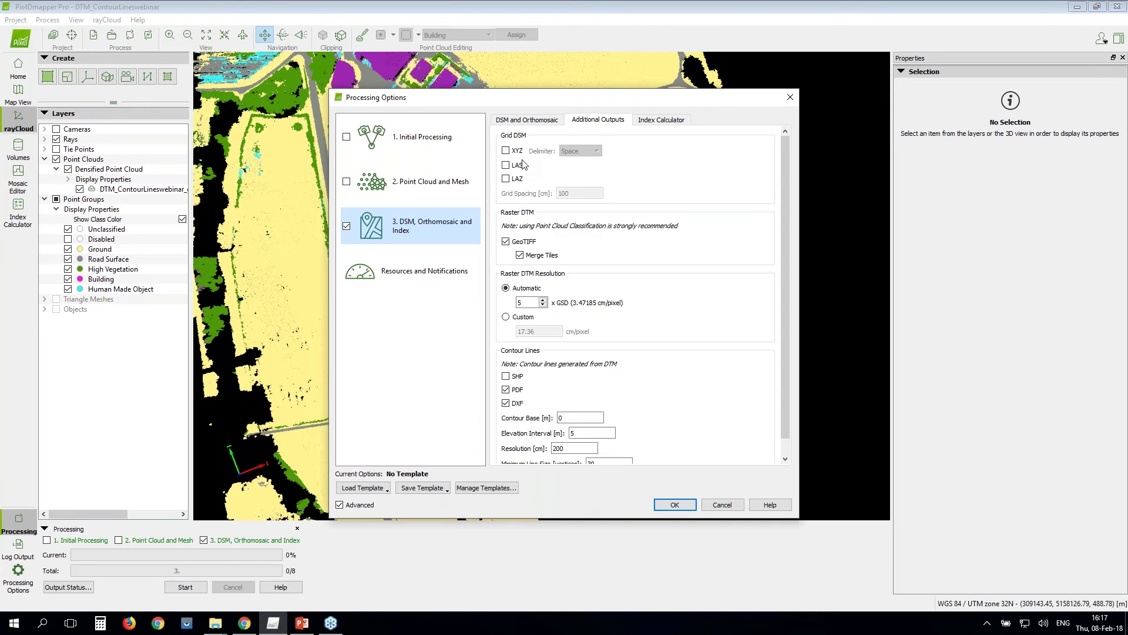
scroll(693, 302, down, 1)
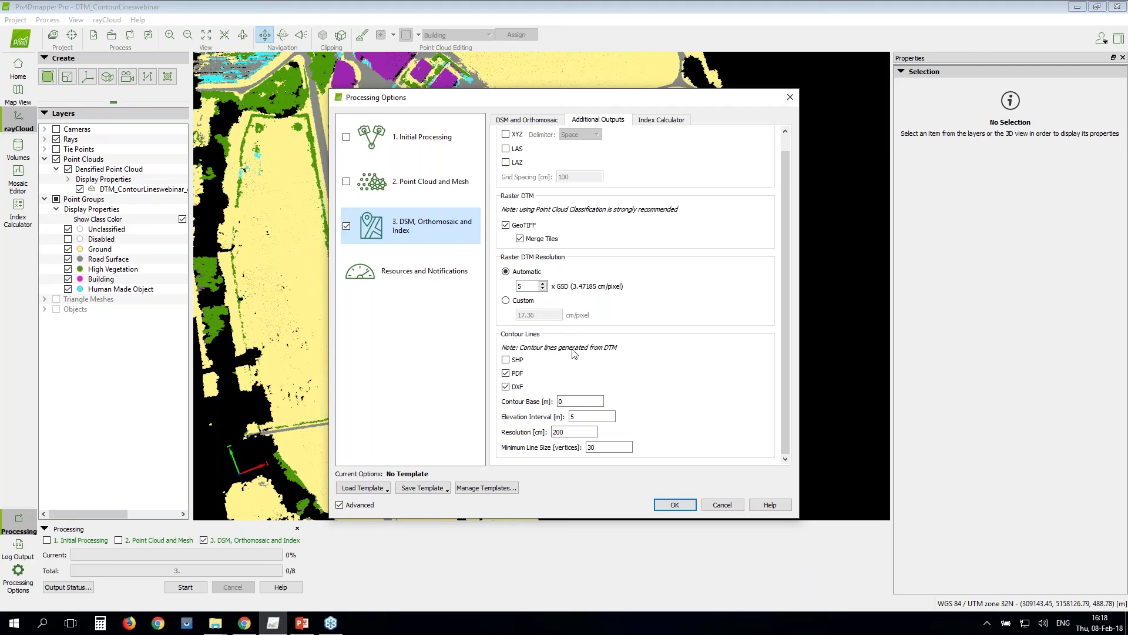
click(514, 360)
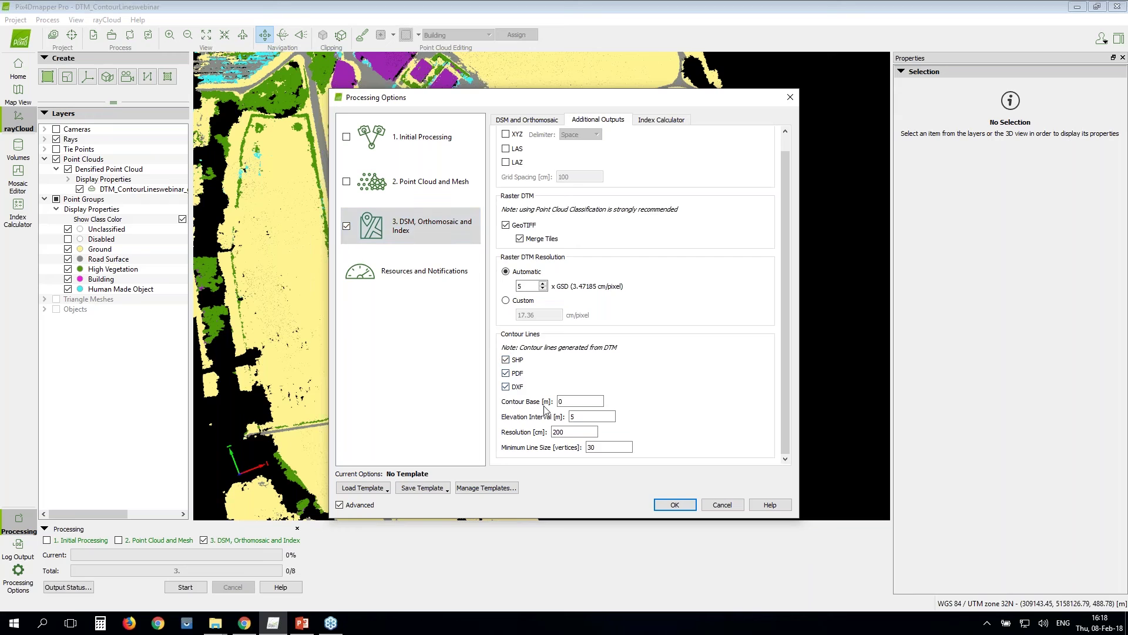
click(589, 417)
click(526, 225)
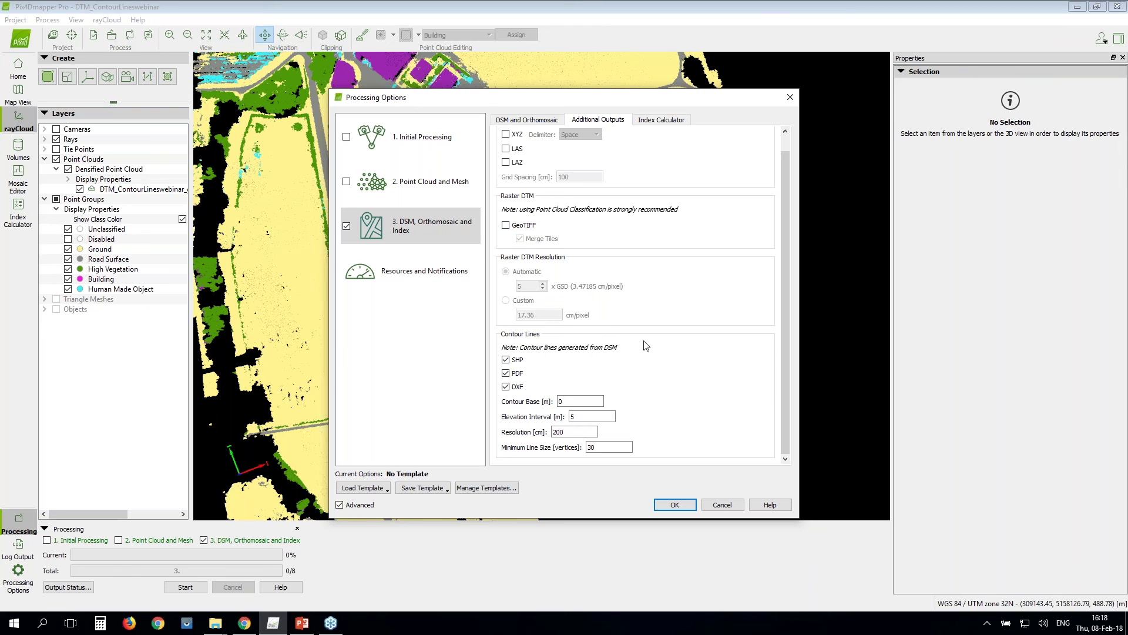
scroll(541, 356, up, 1)
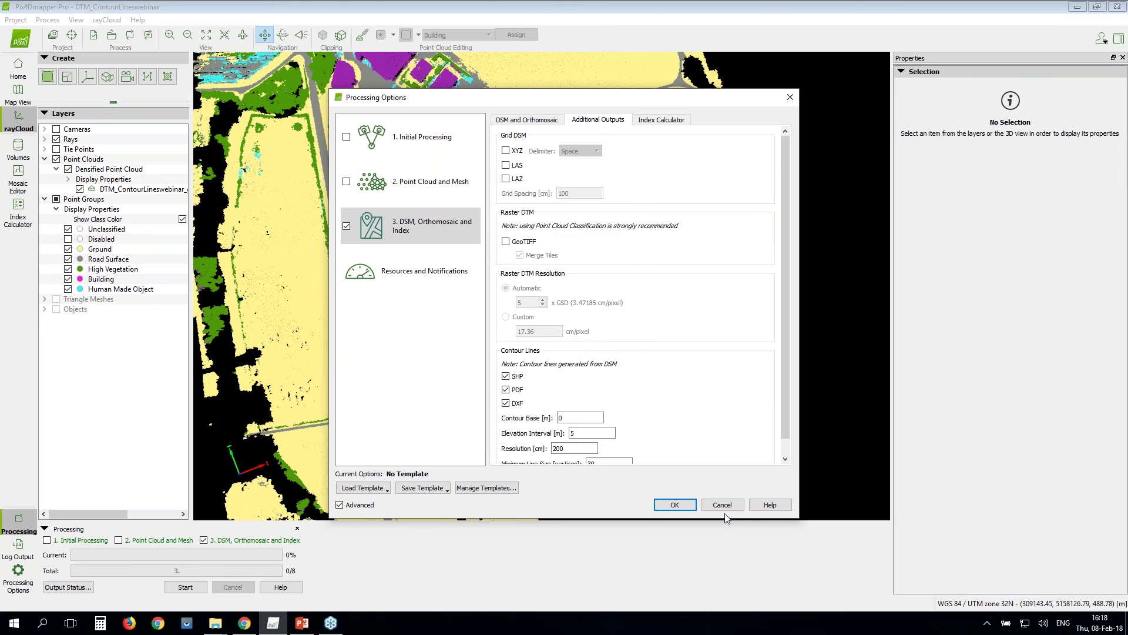
scroll(726, 516, down, 1)
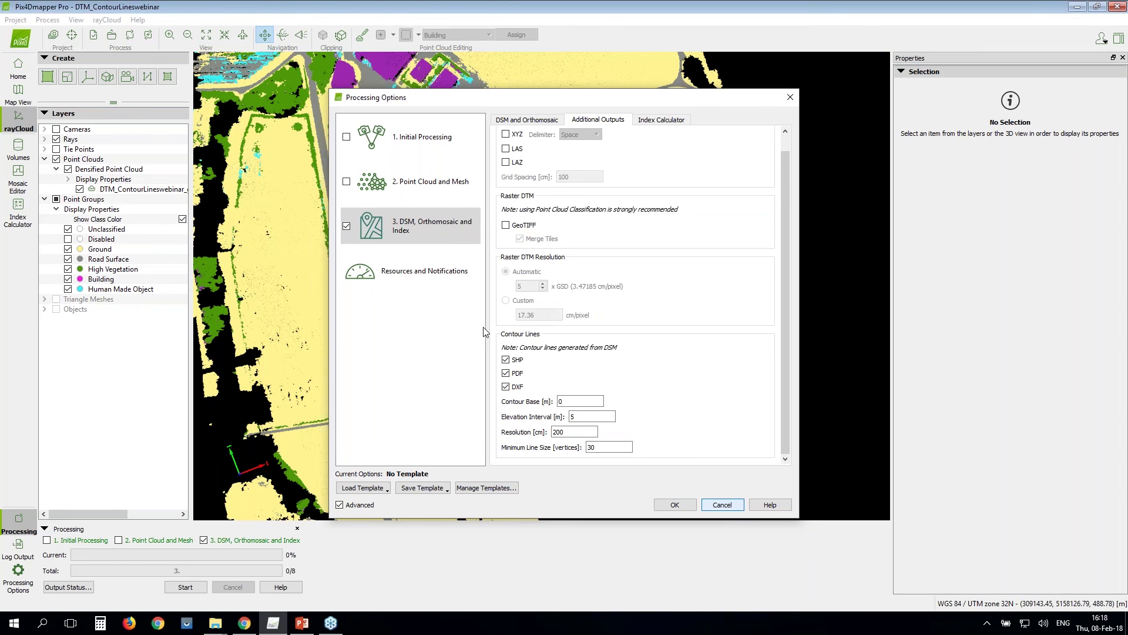
key(Escape)
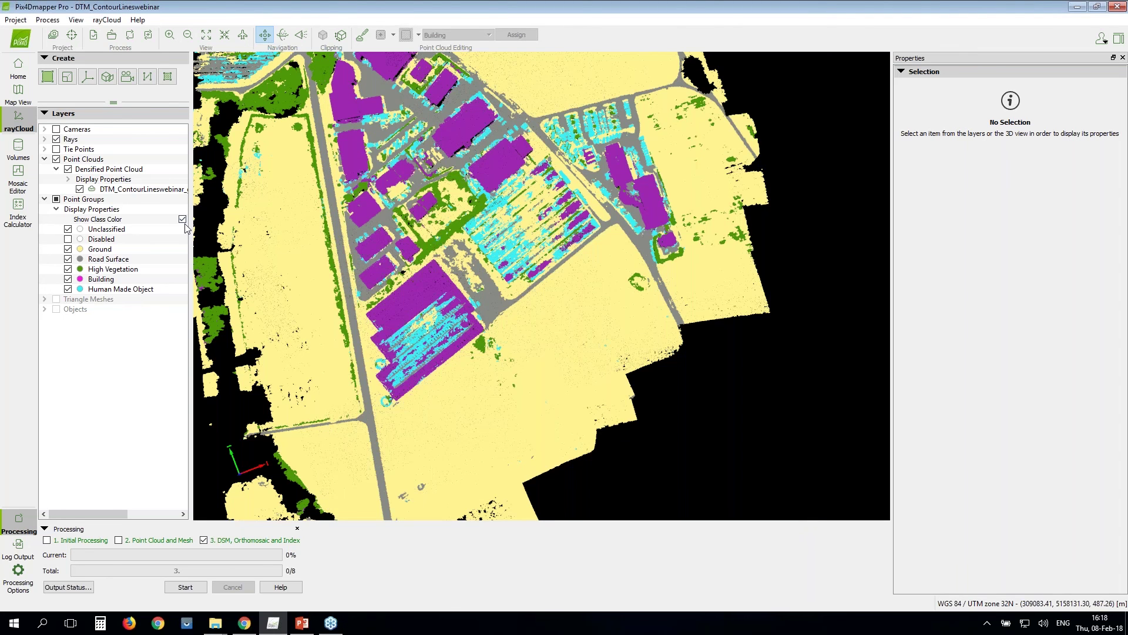
Switch the point cloud back to true image colours and look over the Process menu.
click(182, 220)
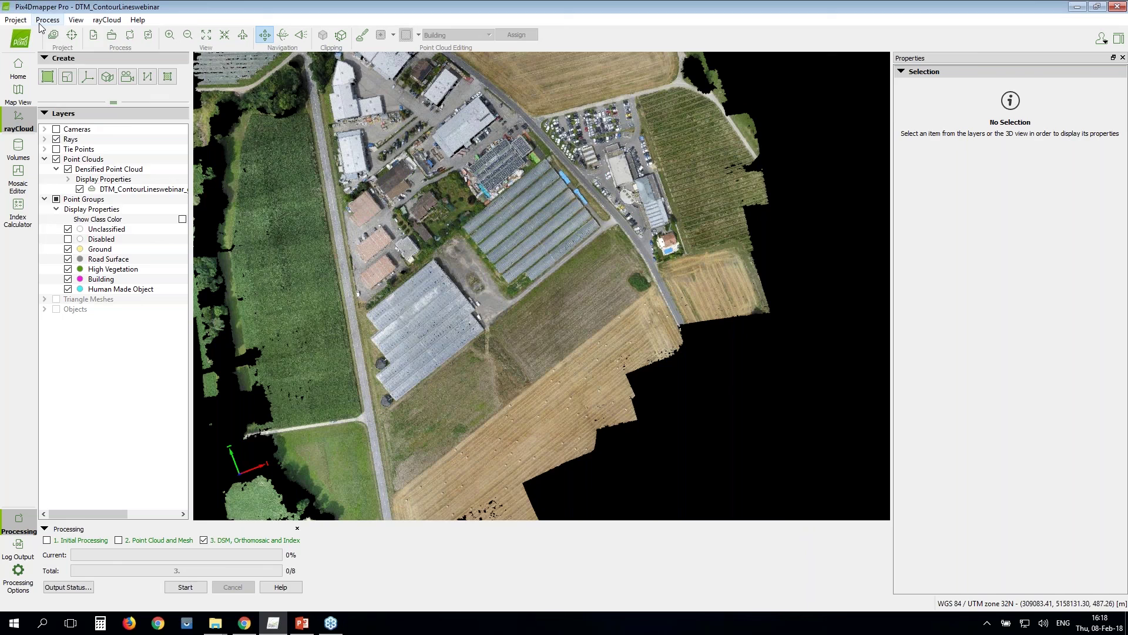
click(38, 21)
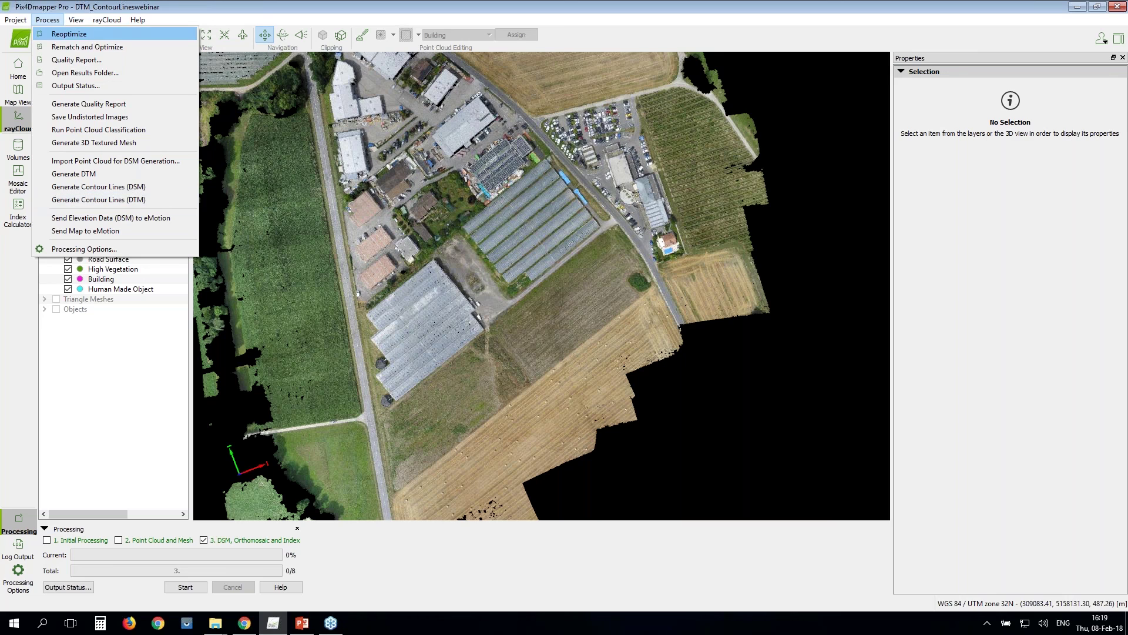
click(586, 300)
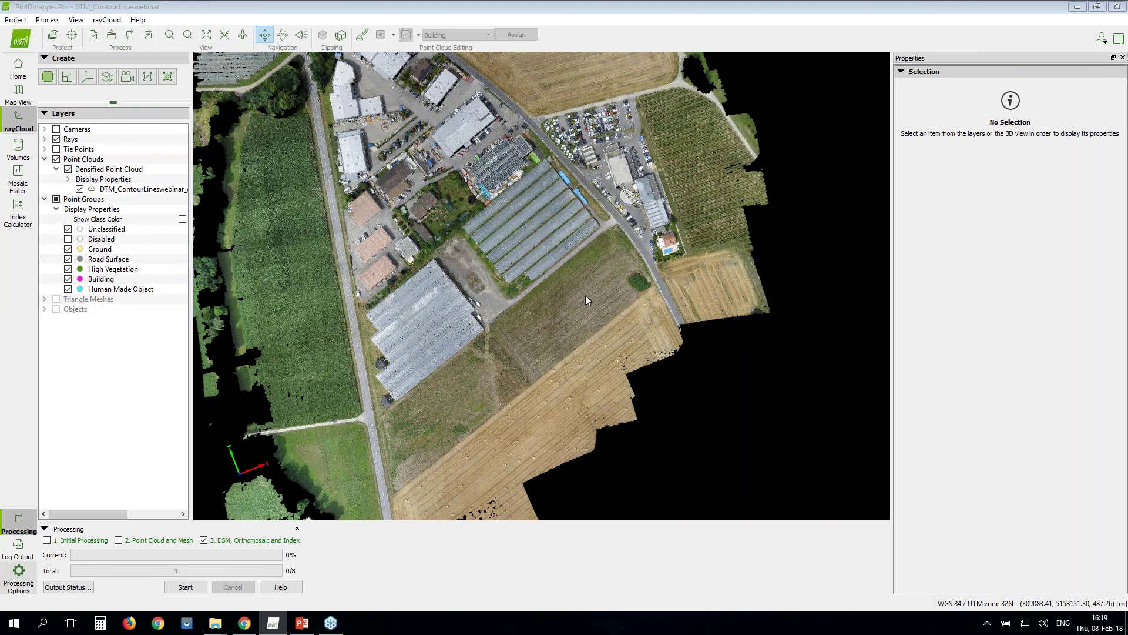
Set the contour lines to a 7 m elevation interval and 300 cm resolution.
scroll(586, 428, down, 1)
double_click(586, 417)
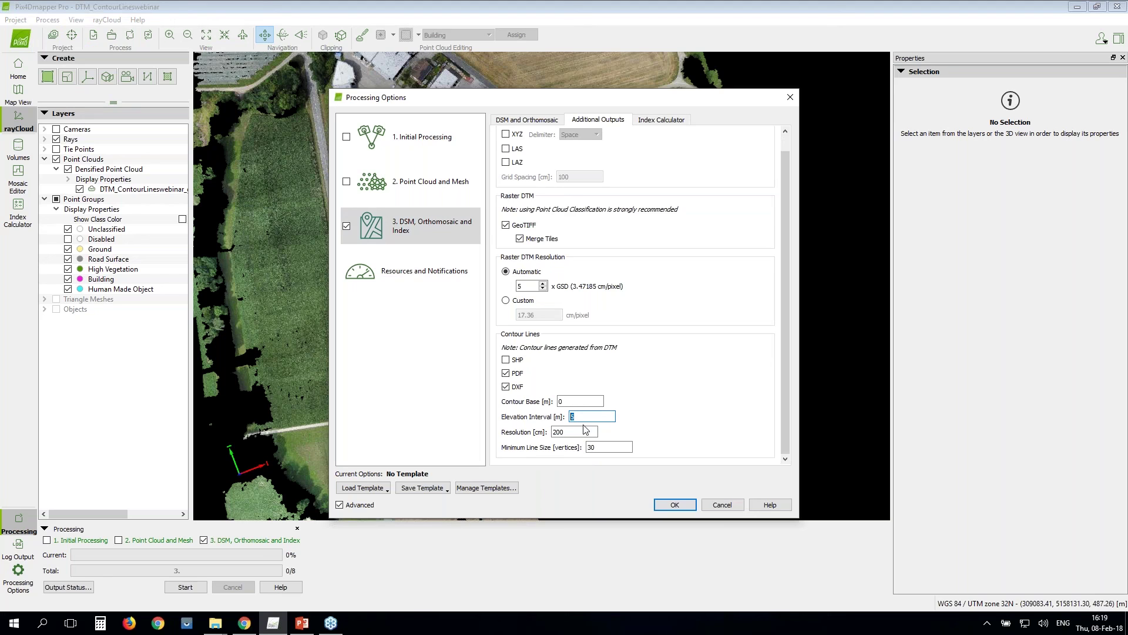
text(7)
click(566, 432)
key(BackSpace)
key(BackSpace)
key(BackSpace)
text(300)
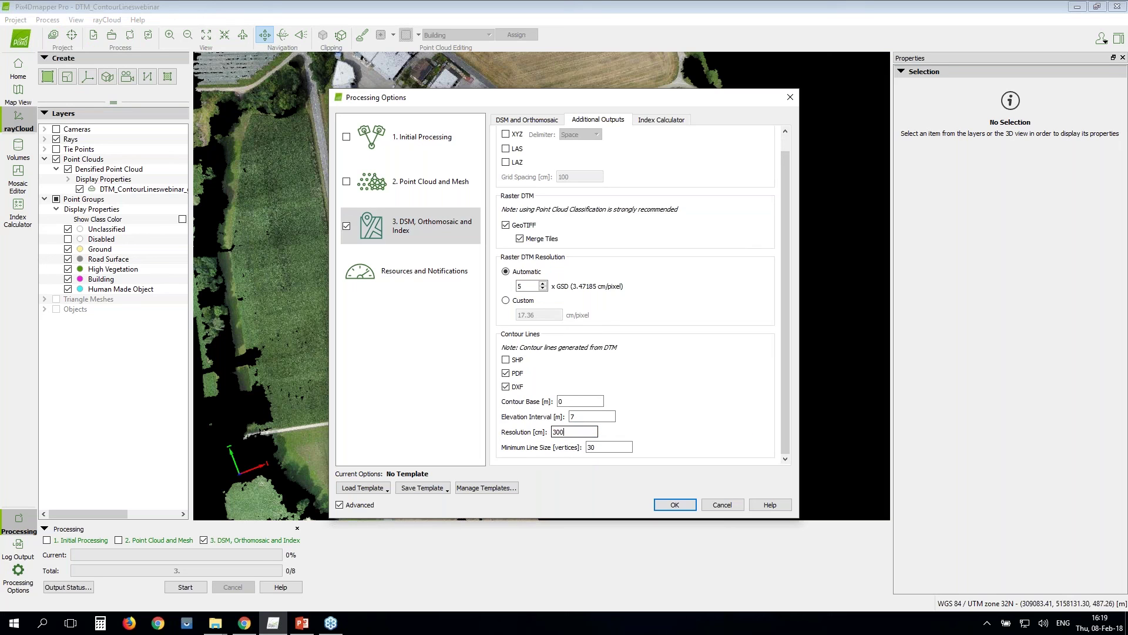